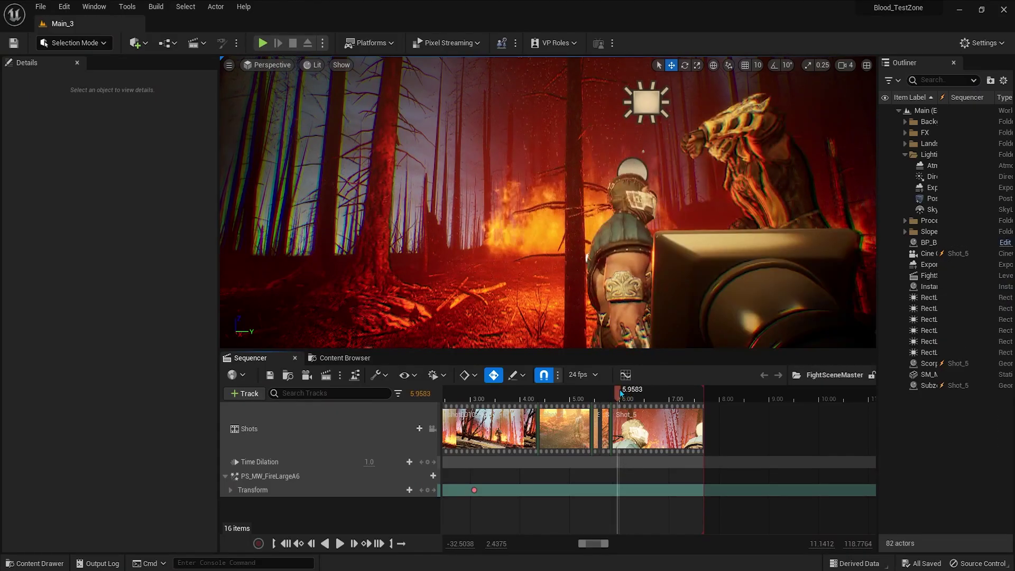
# Scrub through Shot_5 in the FightSceneMaster sequence to preview the fight
pyautogui.moveTo(621, 394); pyautogui.dragTo(688, 405)
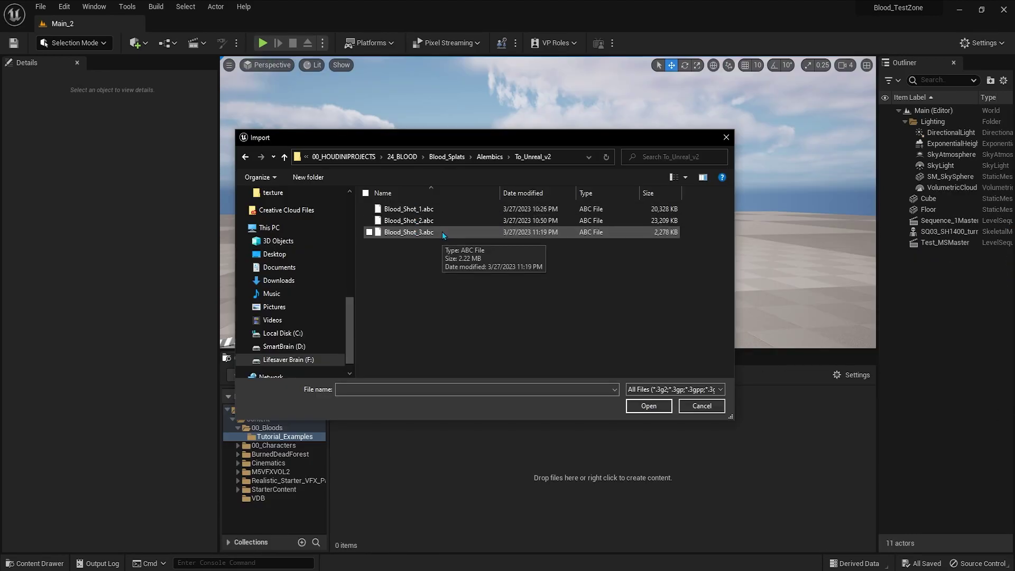
# Choose Blood_Shot_3.abc from the To_Unreal_v2 folder for import
pyautogui.doubleClick(442, 231)
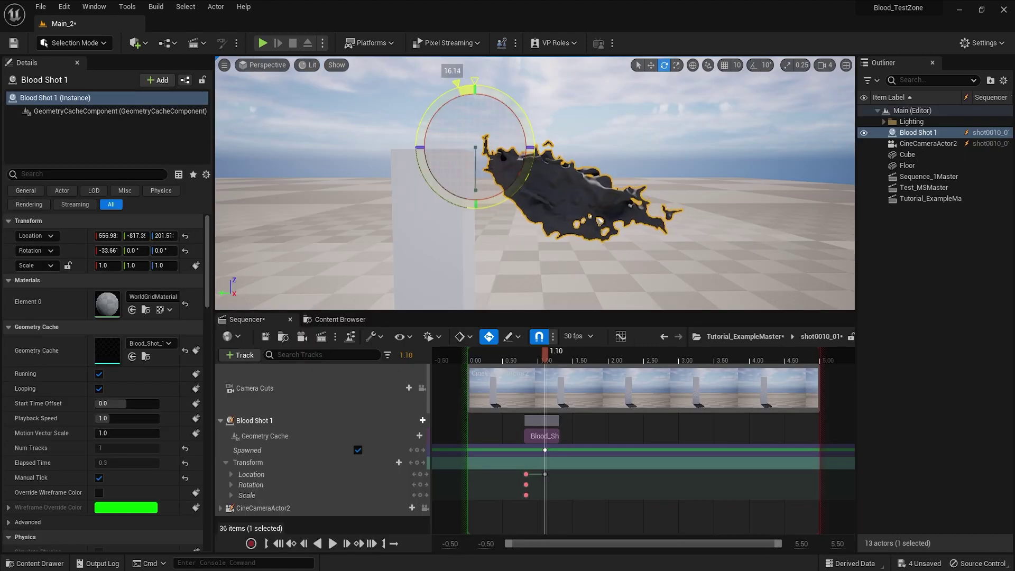
# Rotate the Blood Shot 1 splash about its X axis to about 33.5° and scrub the shot to preview it
pyautogui.moveTo(418, 159); pyautogui.dragTo(416, 139)
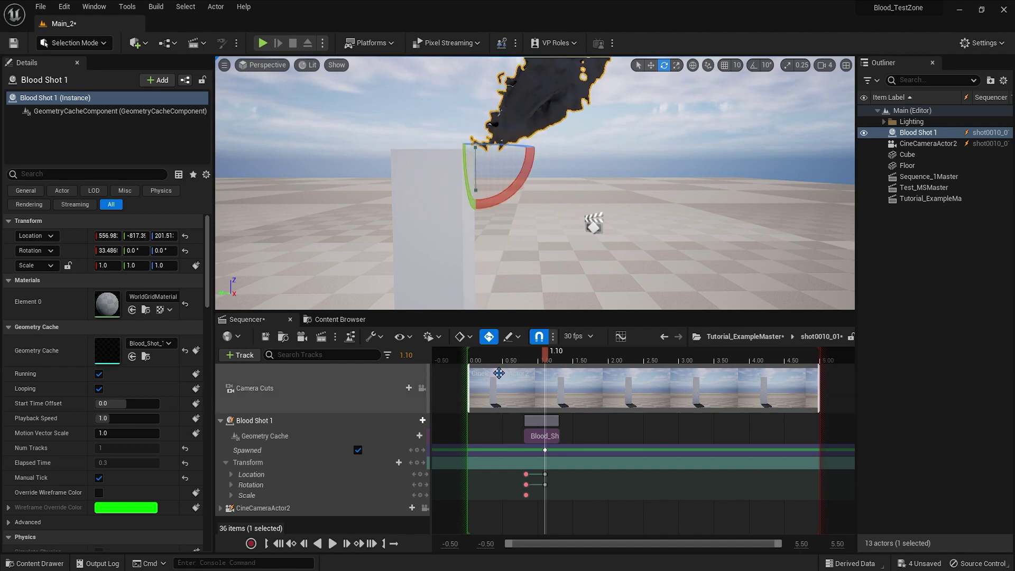
pyautogui.moveTo(545, 363); pyautogui.dragTo(561, 364)
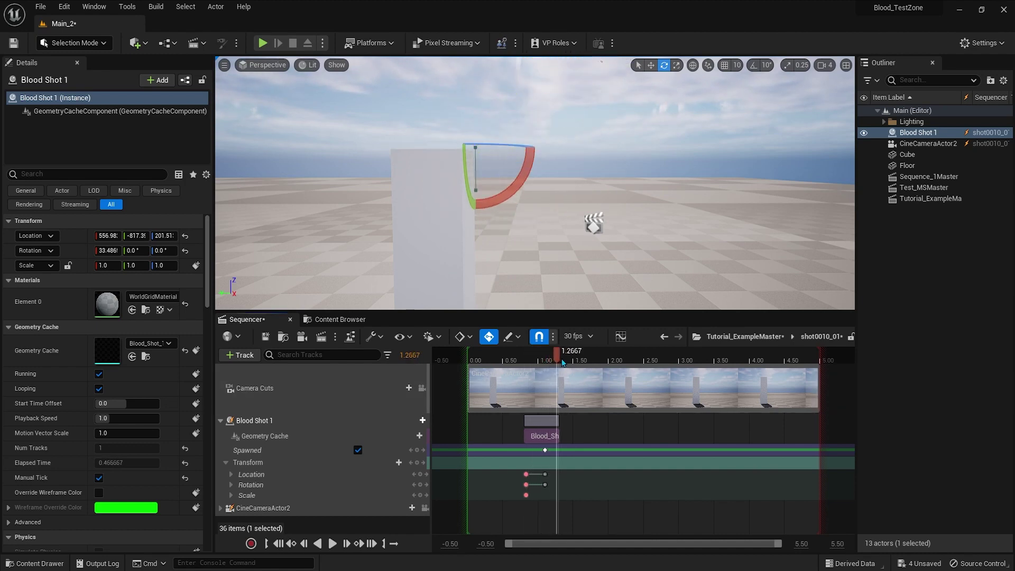
pyautogui.moveTo(560, 364); pyautogui.dragTo(571, 364)
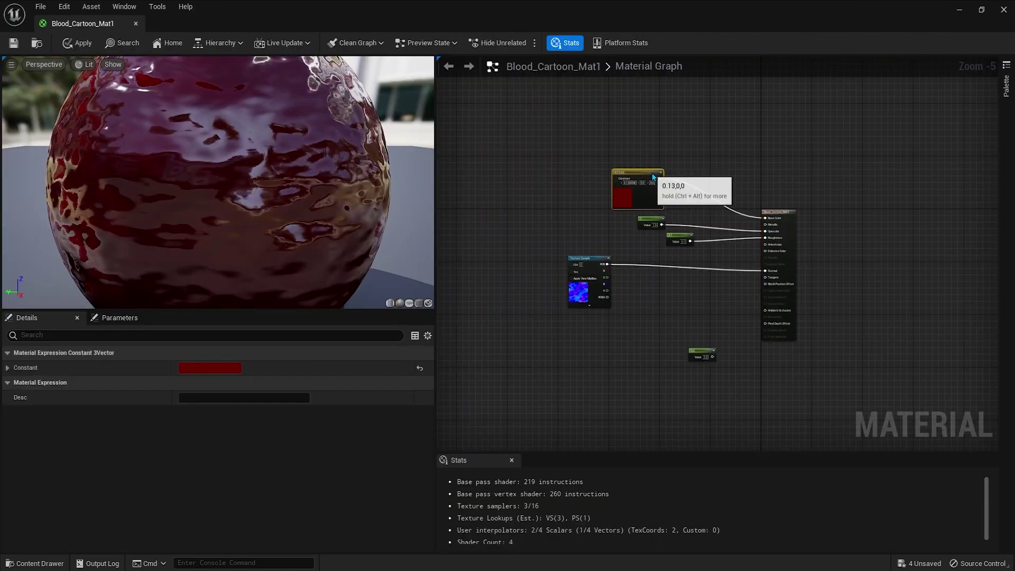
# Rearrange the Blood_Cartoon_Mat1 graph by moving the red color, constant and texture sample nodes closer to the material output
pyautogui.moveTo(654, 176); pyautogui.dragTo(683, 174)
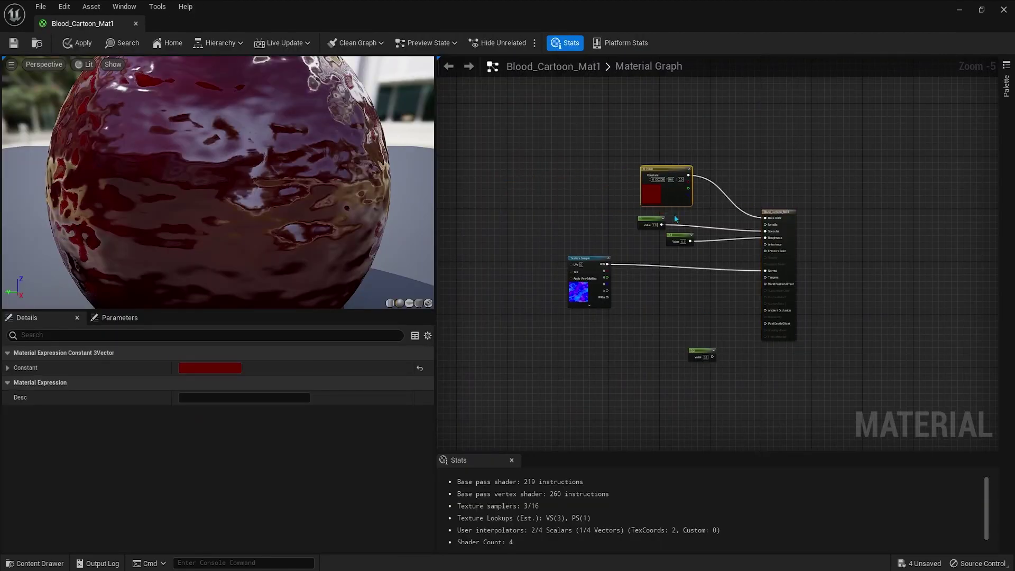
pyautogui.click(679, 241)
pyautogui.moveTo(649, 226); pyautogui.dragTo(671, 221)
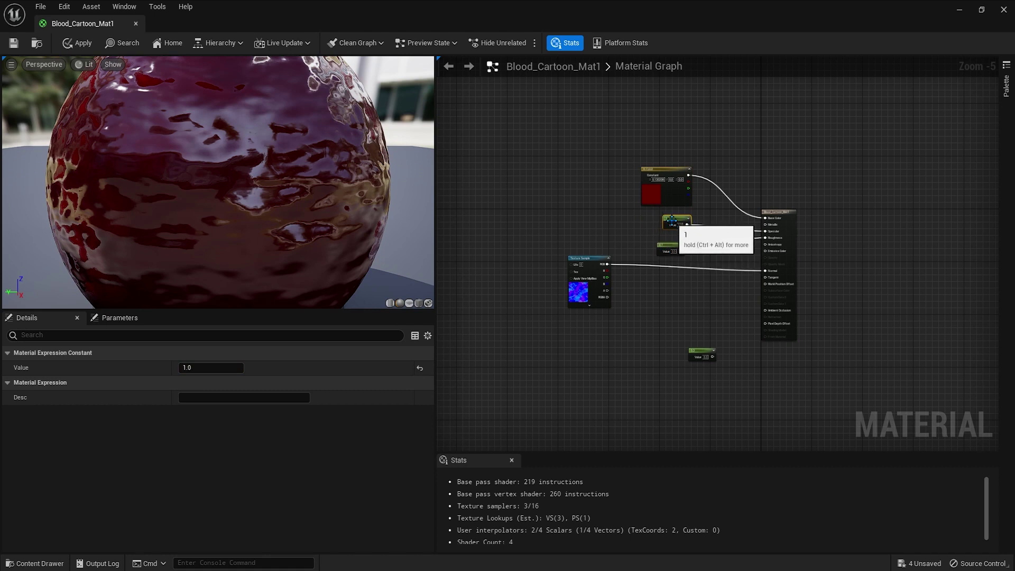
pyautogui.moveTo(587, 258); pyautogui.dragTo(673, 272)
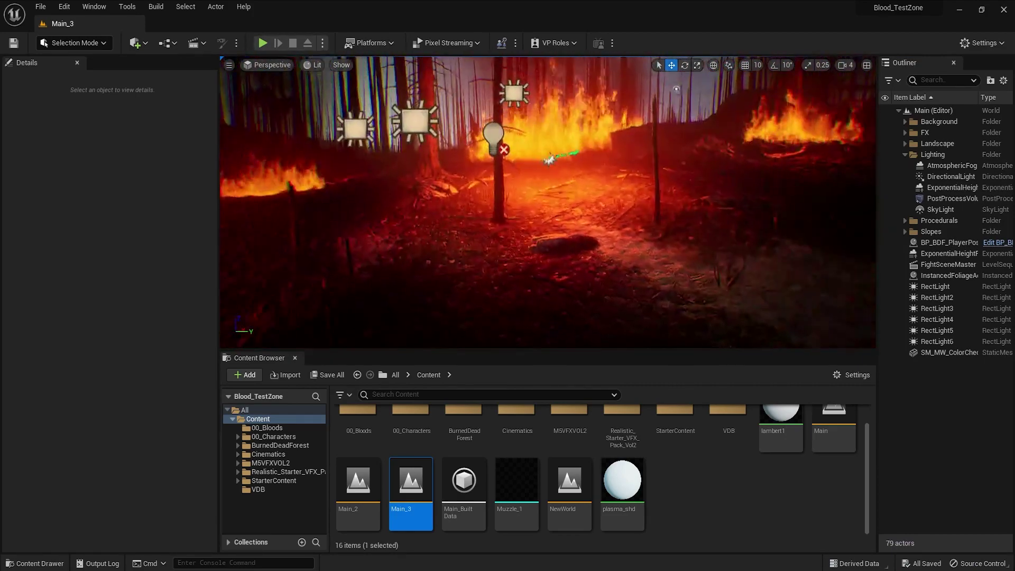
pyautogui.click(194, 43)
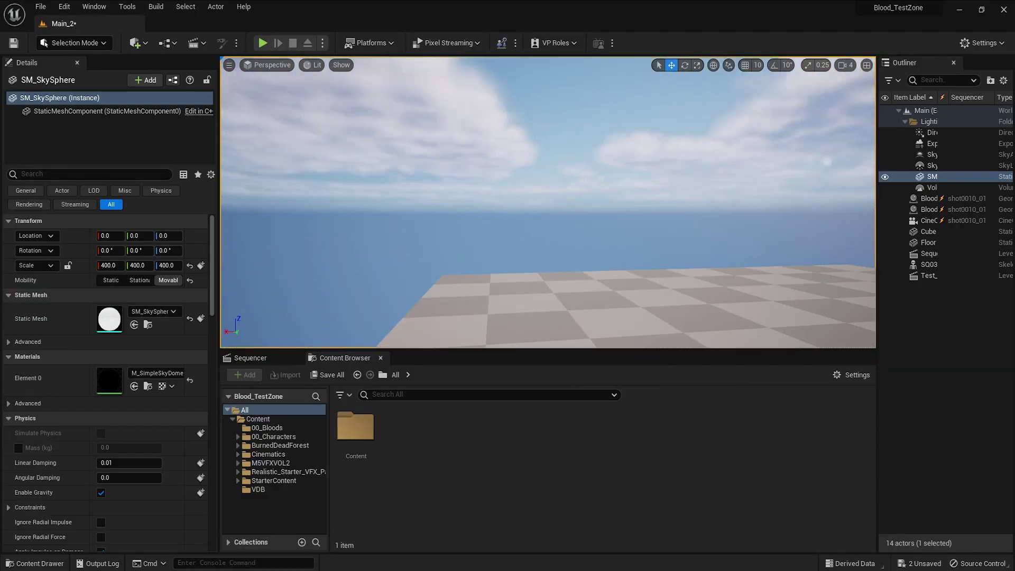
pyautogui.moveTo(358, 202); pyautogui.dragTo(569, 230, button='right')
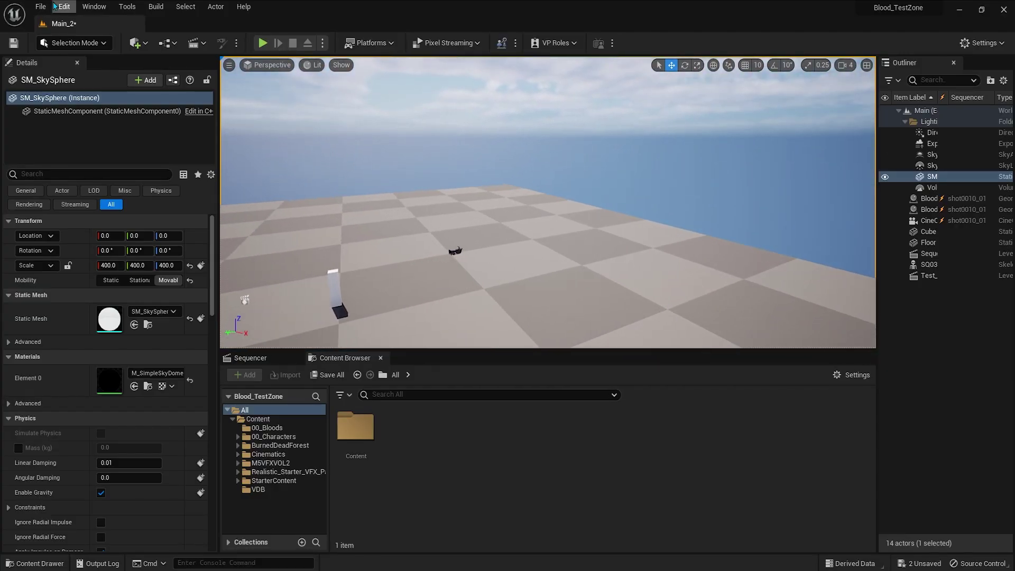
pyautogui.click(41, 7)
pyautogui.click(69, 33)
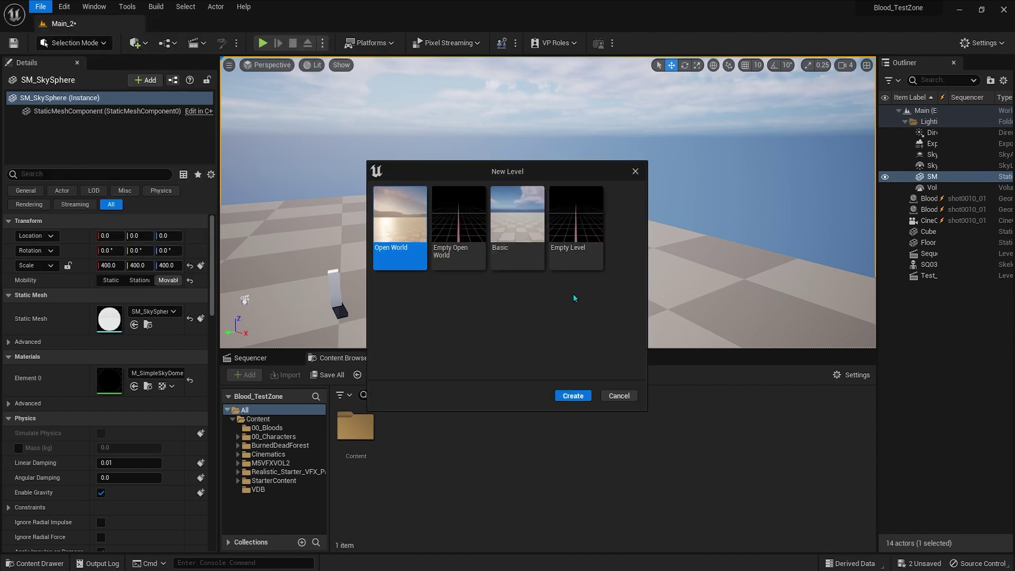
pyautogui.click(619, 396)
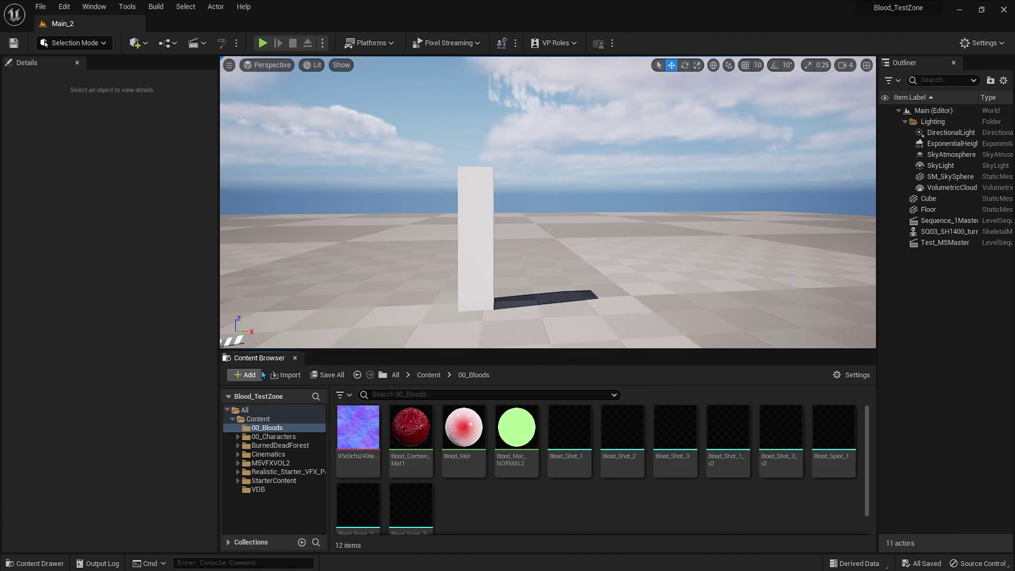
# Create a folder named Tutorial_Examples inside 00_Bloods and open it
pyautogui.click(249, 375)
pyautogui.click(305, 184)
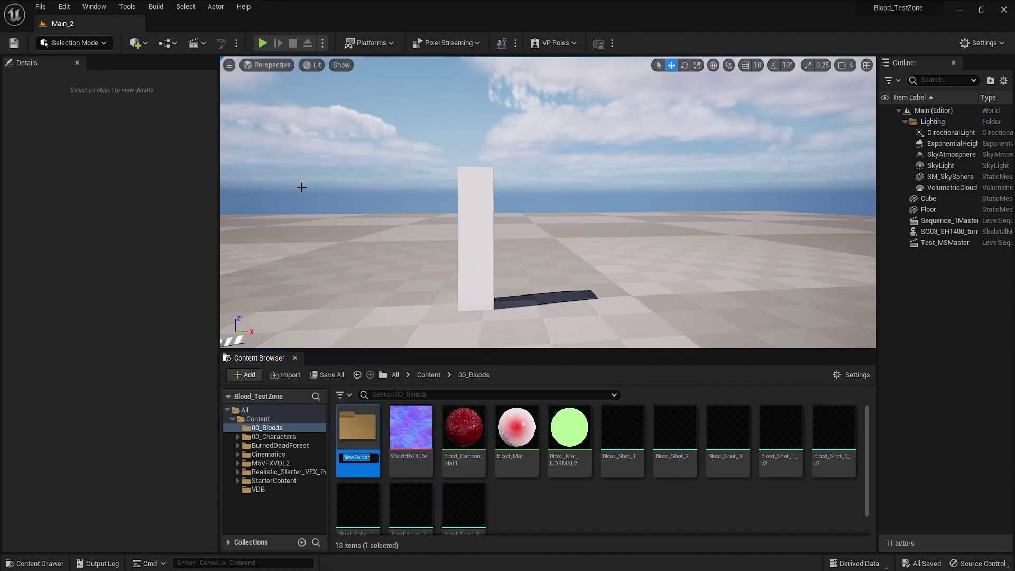
pyautogui.write('Tuto')
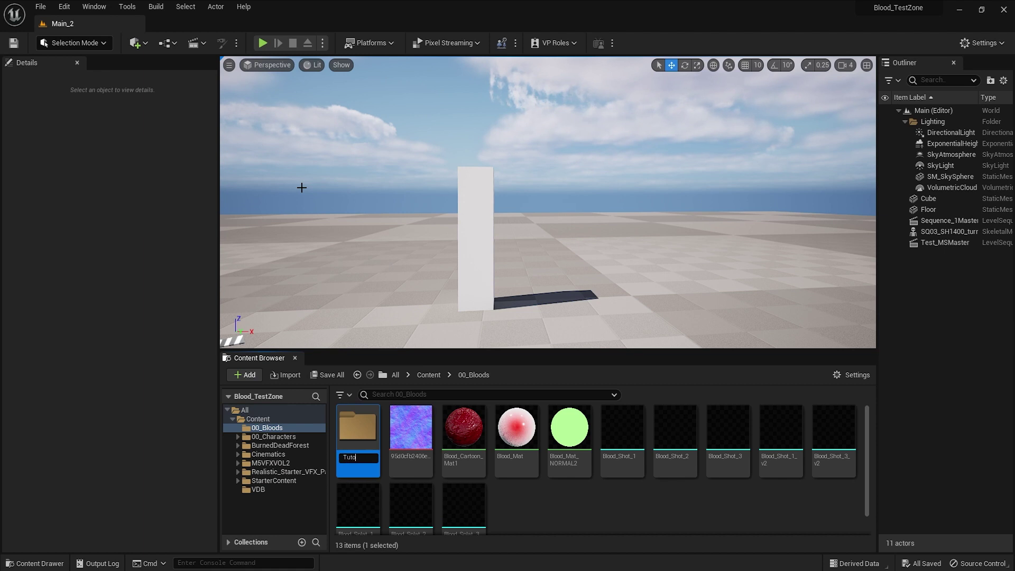
pyautogui.write('rial_')
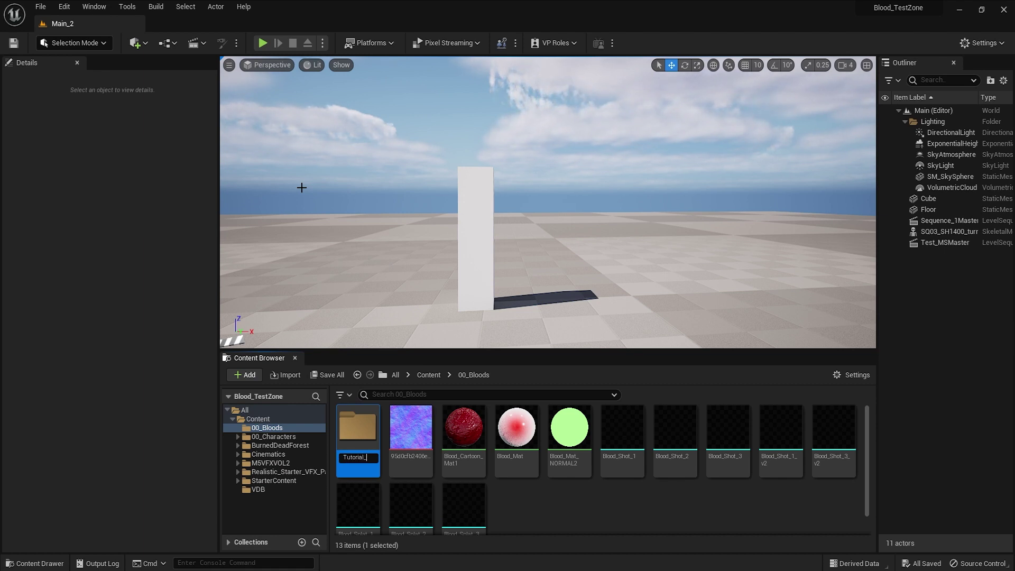
pyautogui.write('Examples')
pyautogui.press('Return')
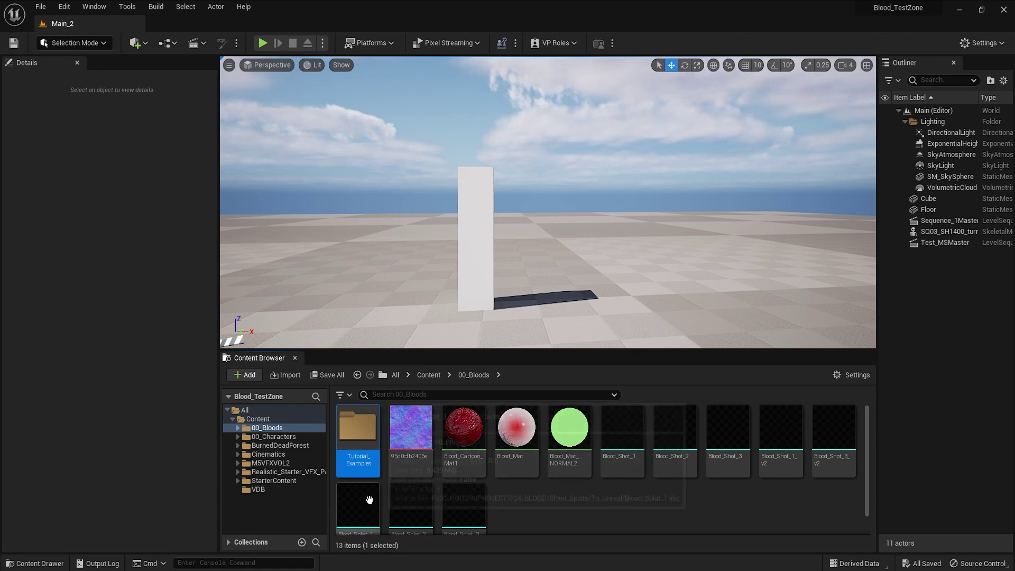
pyautogui.doubleClick(365, 433)
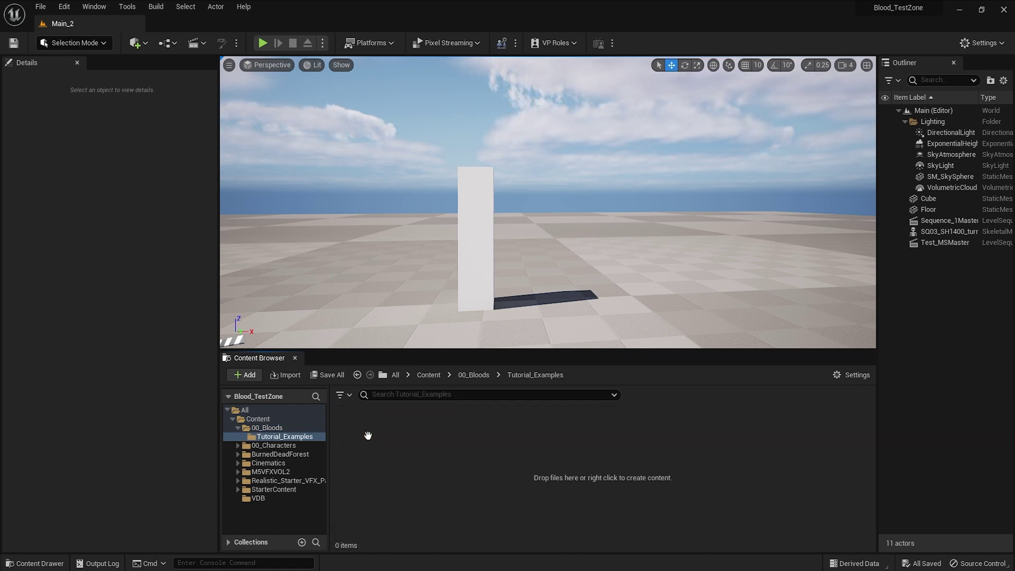
# Choose Blood_Shot_1.abc for import into Tutorial_Examples and set its import type to Geometry Cache
pyautogui.rightClick(414, 442)
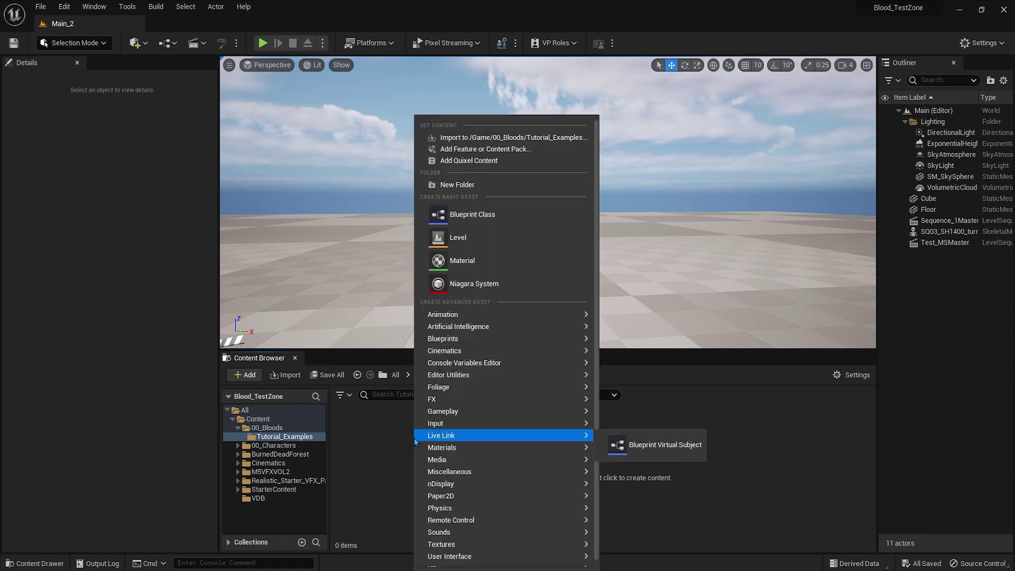
pyautogui.click(534, 130)
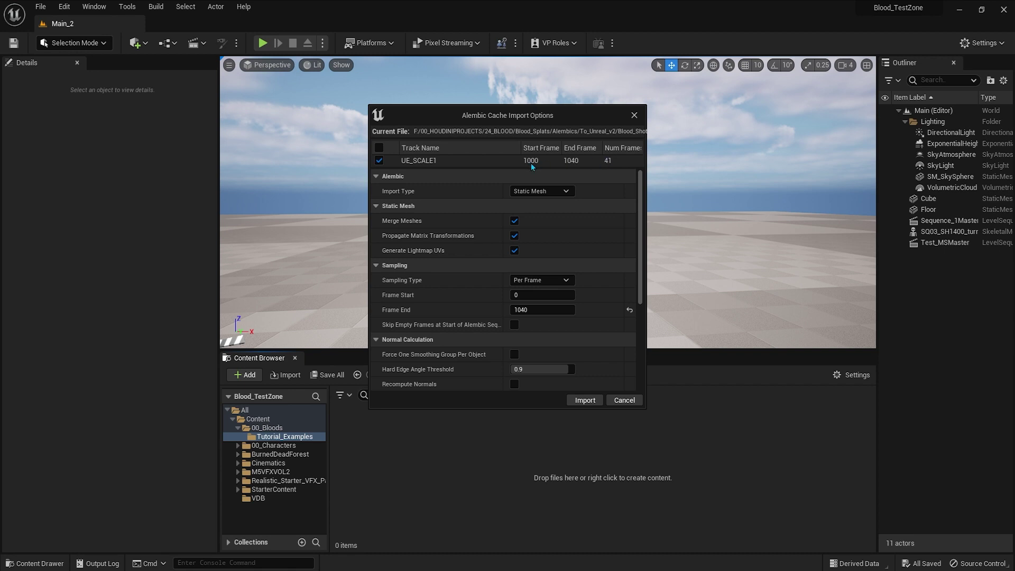
pyautogui.click(542, 191)
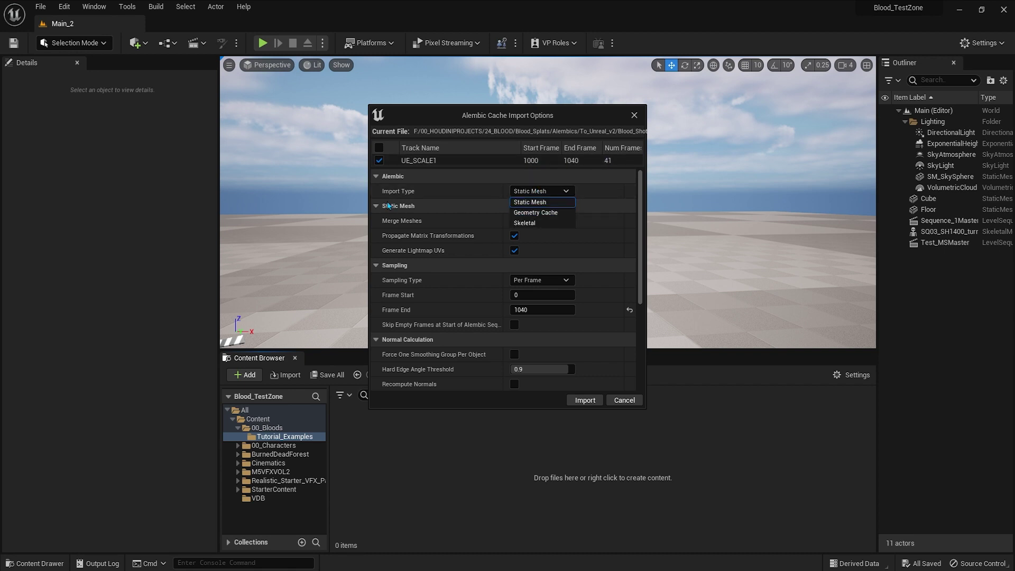
pyautogui.click(401, 194)
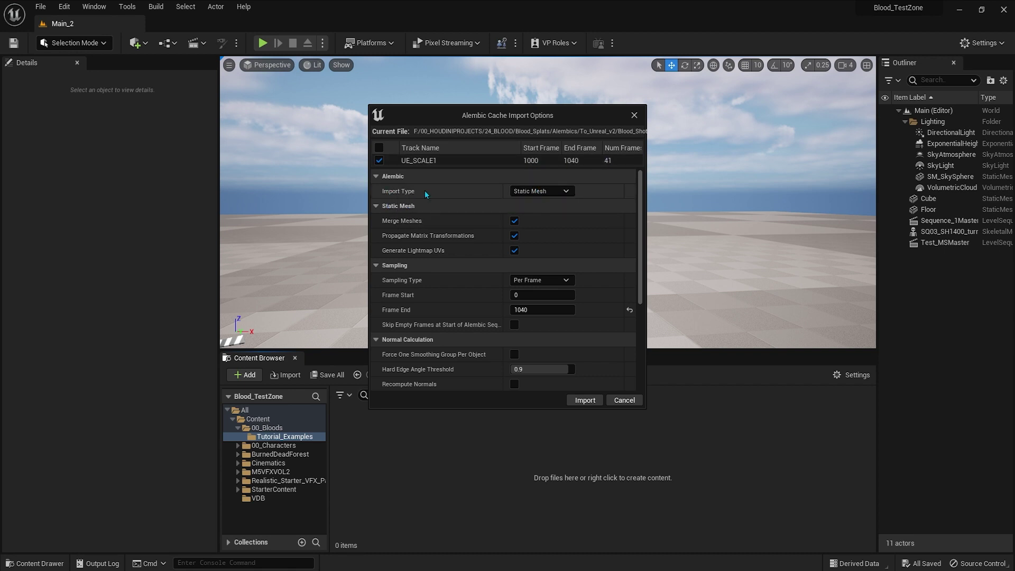
pyautogui.click(540, 191)
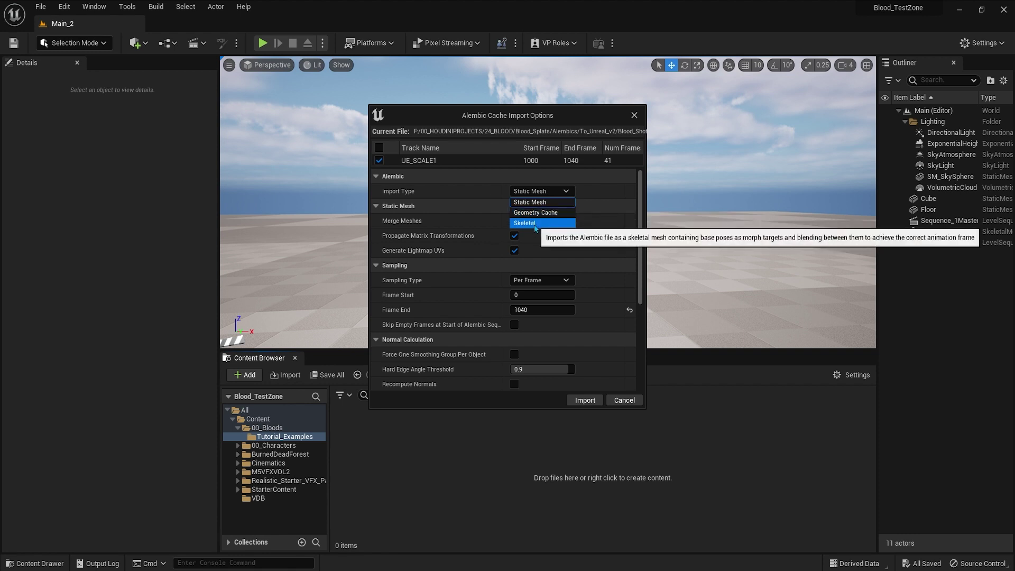
pyautogui.click(548, 212)
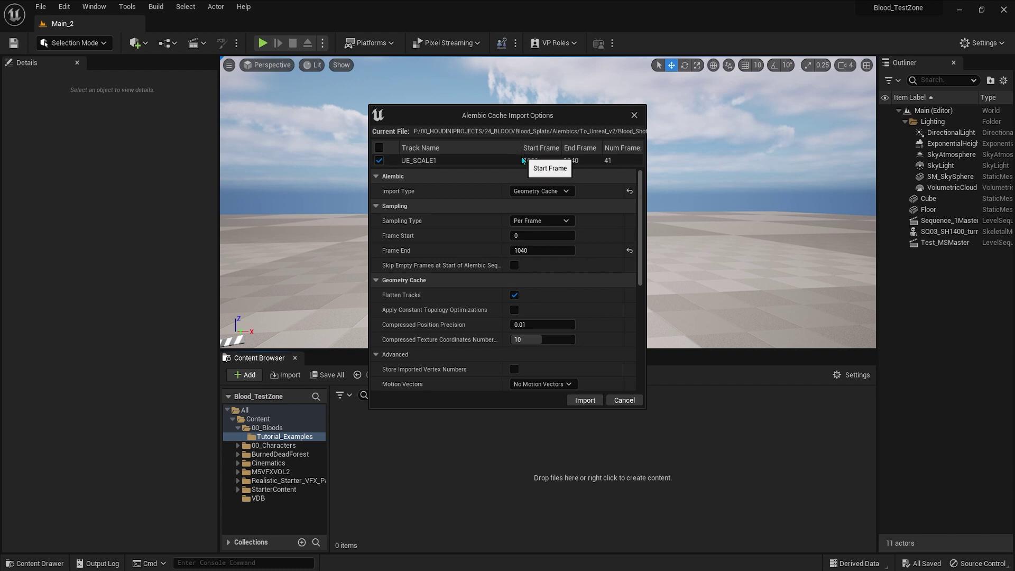
# Set the sampling Frame Start to 1000 and widen the Alembic import options dialog
pyautogui.click(524, 235)
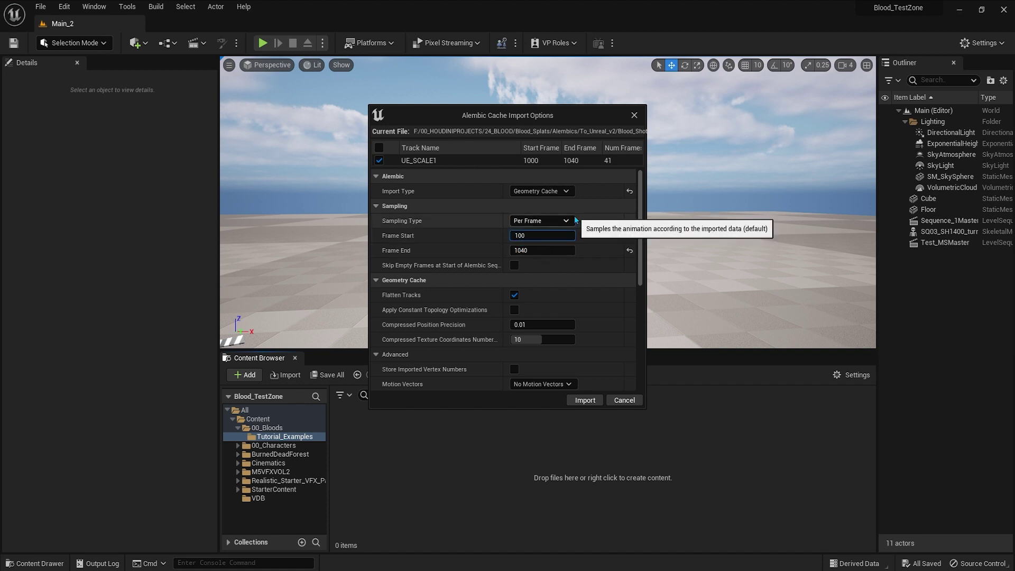
pyautogui.press('Return')
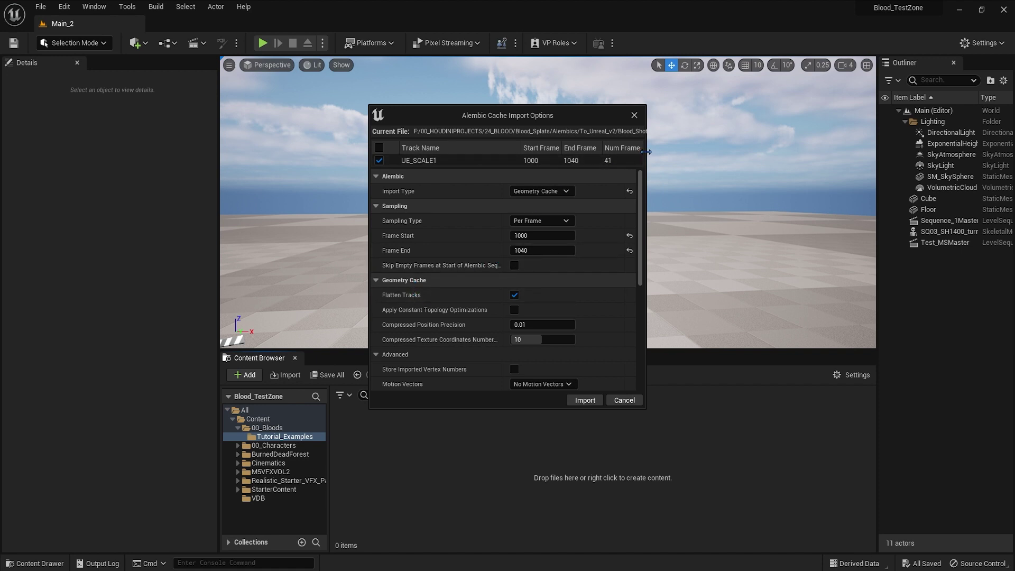
pyautogui.moveTo(646, 162); pyautogui.dragTo(732, 162)
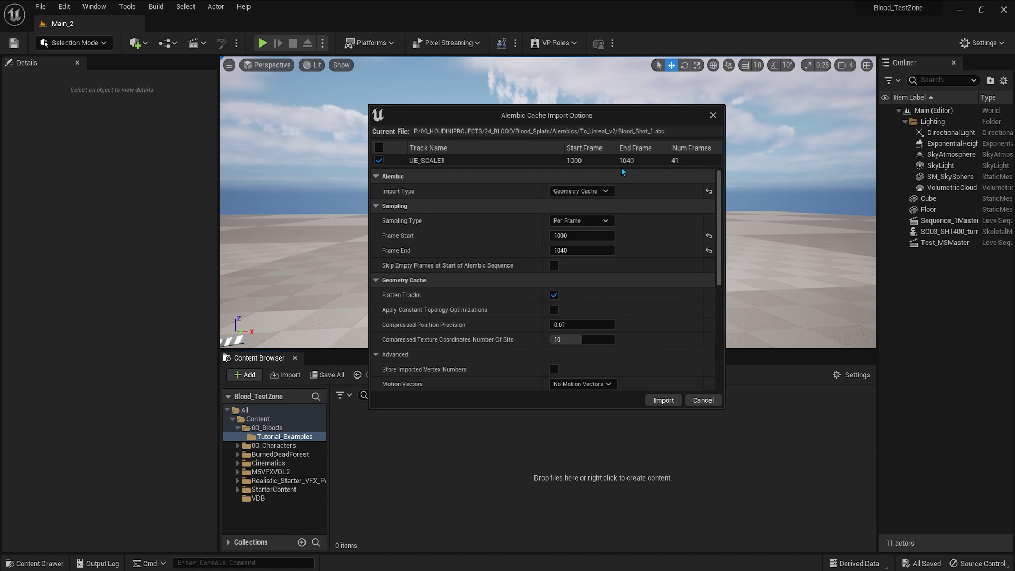
# Turn off Flatten Tracks, review the normal, material and conversion options, and import the Alembic cache
pyautogui.click(554, 295)
pyautogui.scroll(-8, 582, 294)
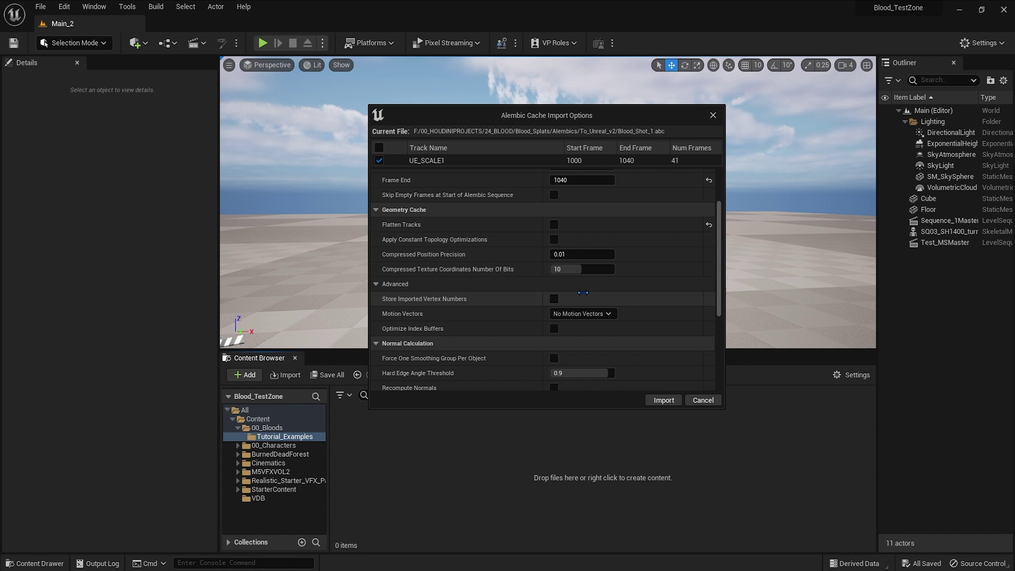
pyautogui.scroll(-2, 583, 292)
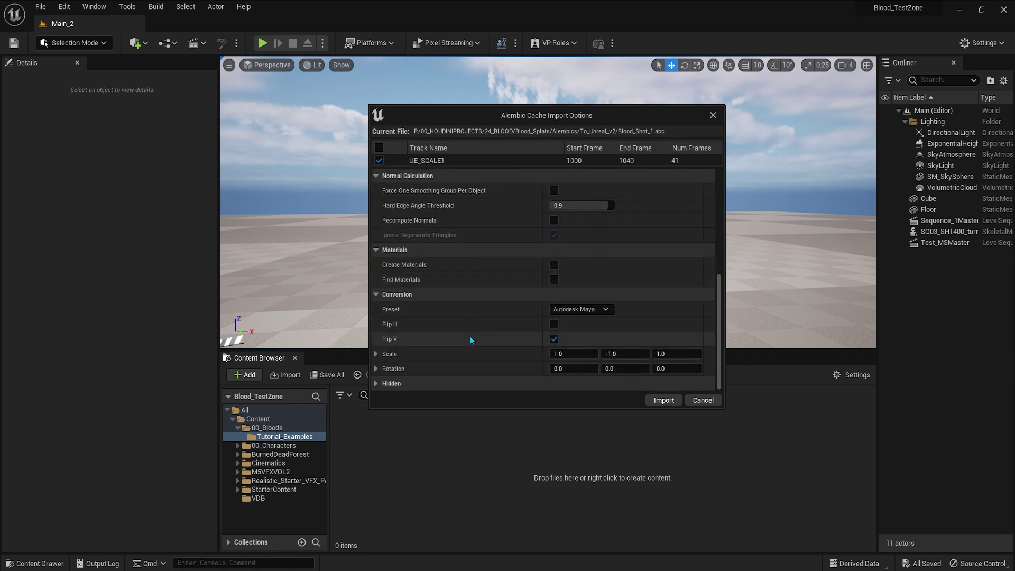
pyautogui.scroll(4, 491, 290)
pyautogui.scroll(-4, 491, 293)
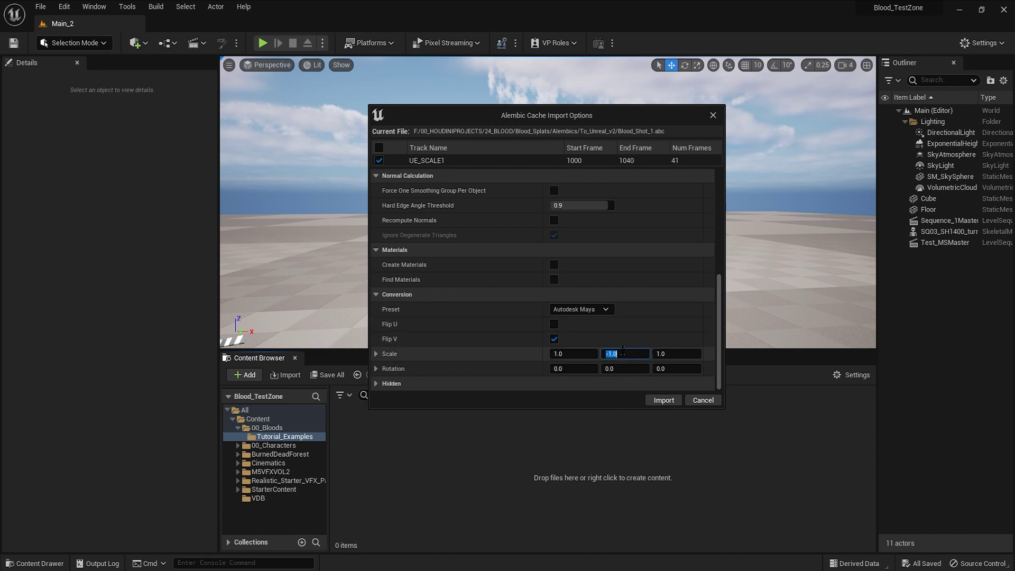
pyautogui.click(688, 319)
pyautogui.scroll(5, 618, 365)
pyautogui.click(661, 401)
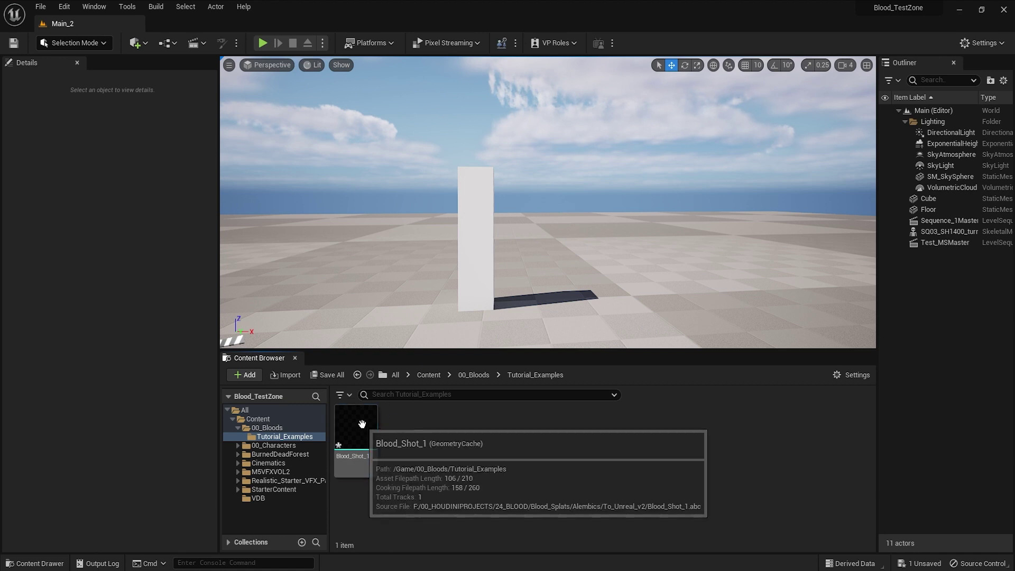
# Examine the imported Blood_Shot_1 geometry cache's source file, materials and tracks, and close its editor
pyautogui.doubleClick(365, 423)
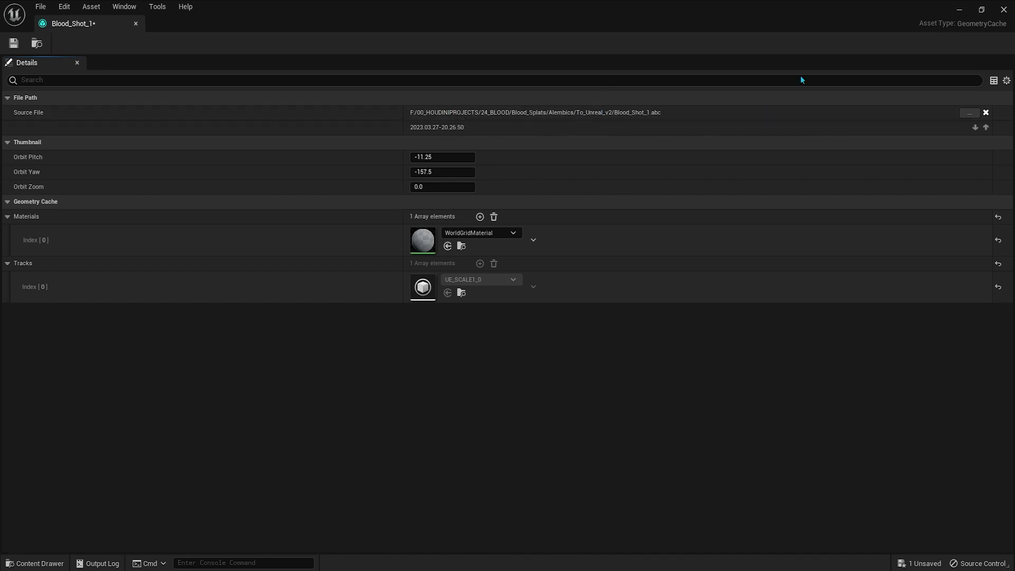
pyautogui.click(1003, 10)
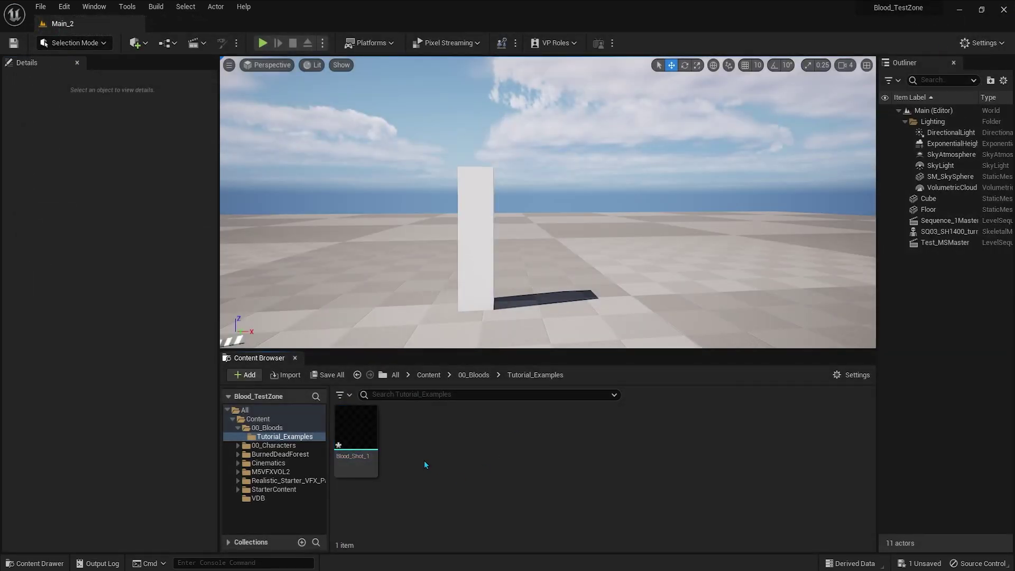
# Place Blood_Shot_1 in the level beside the white column and raise it to a height of about 144.7
pyautogui.moveTo(365, 435); pyautogui.dragTo(526, 299)
pyautogui.moveTo(524, 259); pyautogui.dragTo(524, 168)
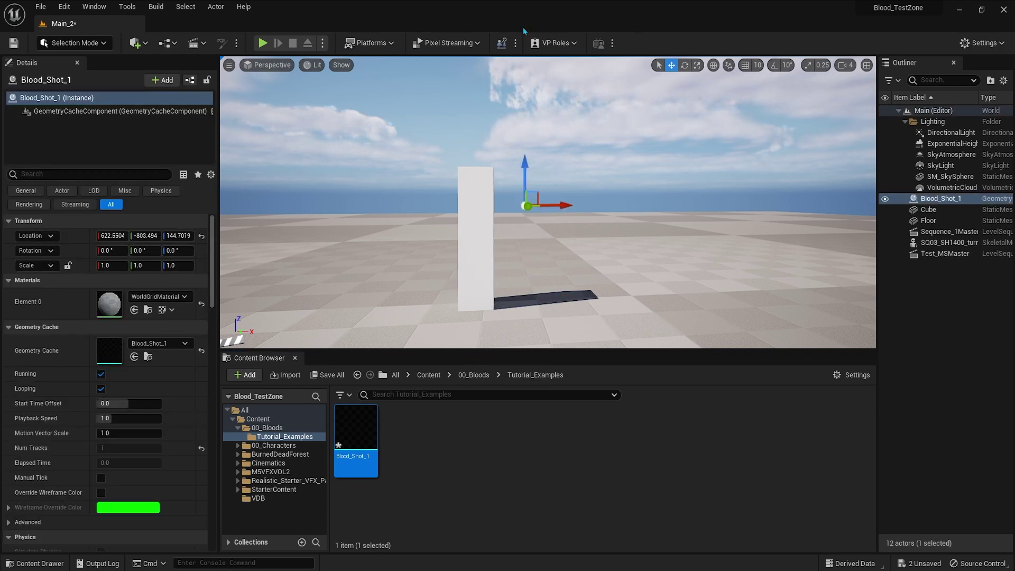
# Play the level and move around the column to watch the blood splash animation
pyautogui.click(262, 43)
pyautogui.click(517, 218)
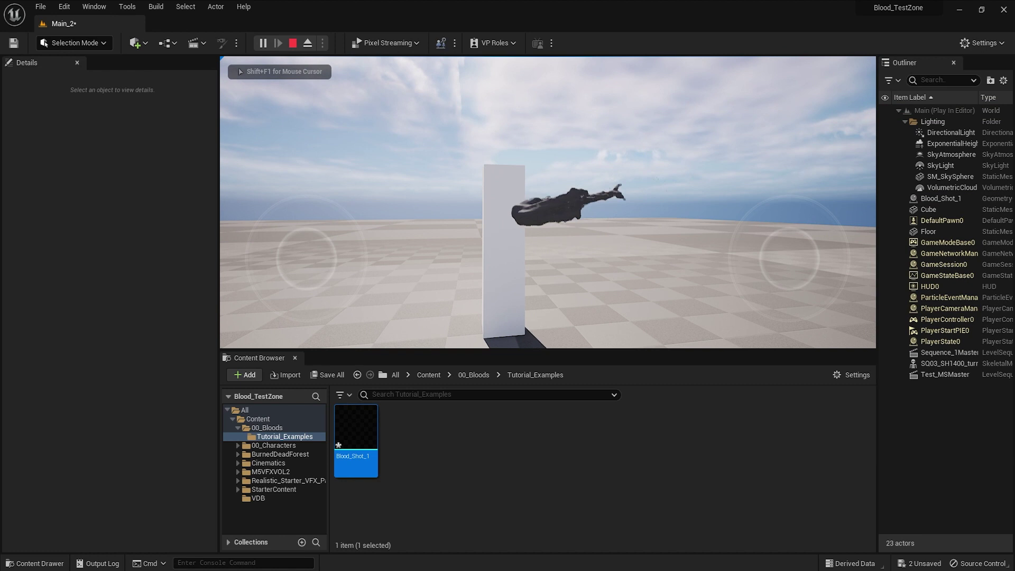
pyautogui.press('d')
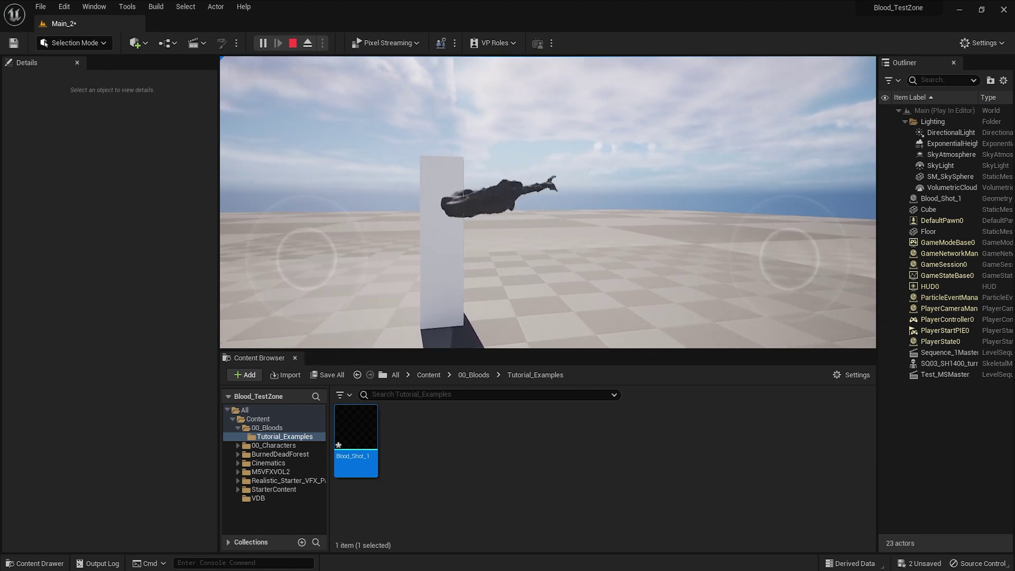
# Circle the column during play to view the blood splash from several sides, and stop playing
pyautogui.press('w')
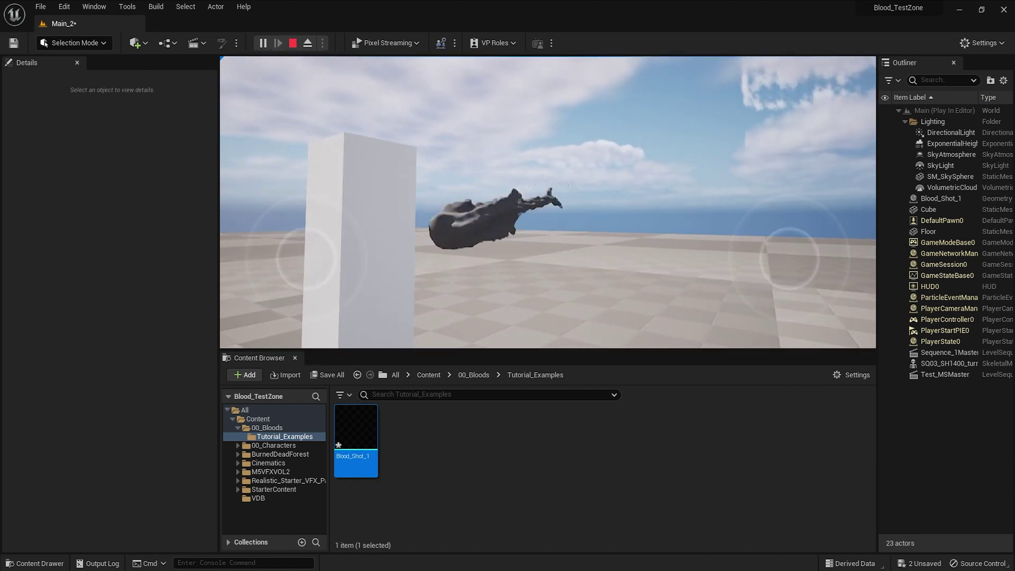
pyautogui.press('a')
pyautogui.press('s')
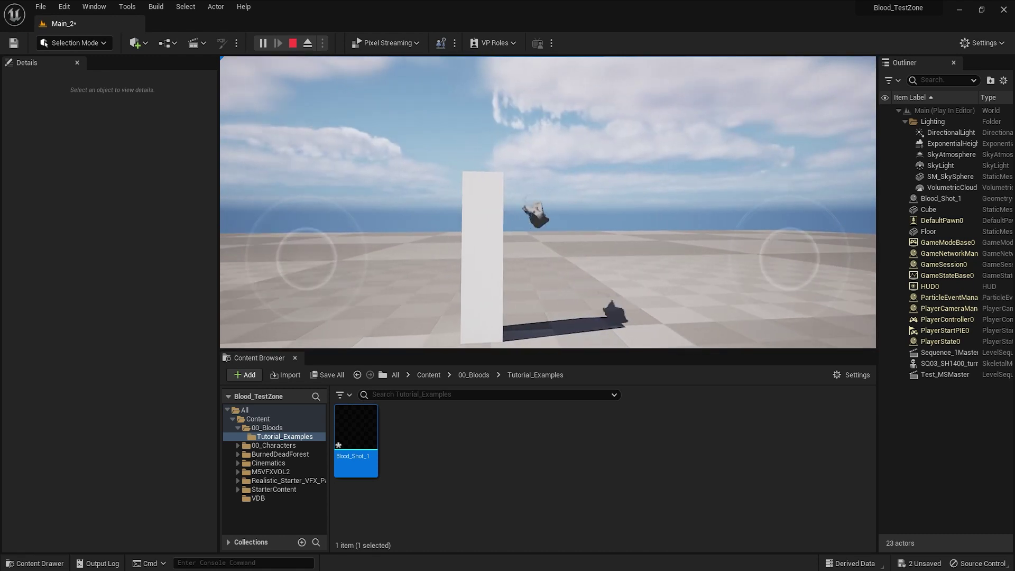
pyautogui.press('d')
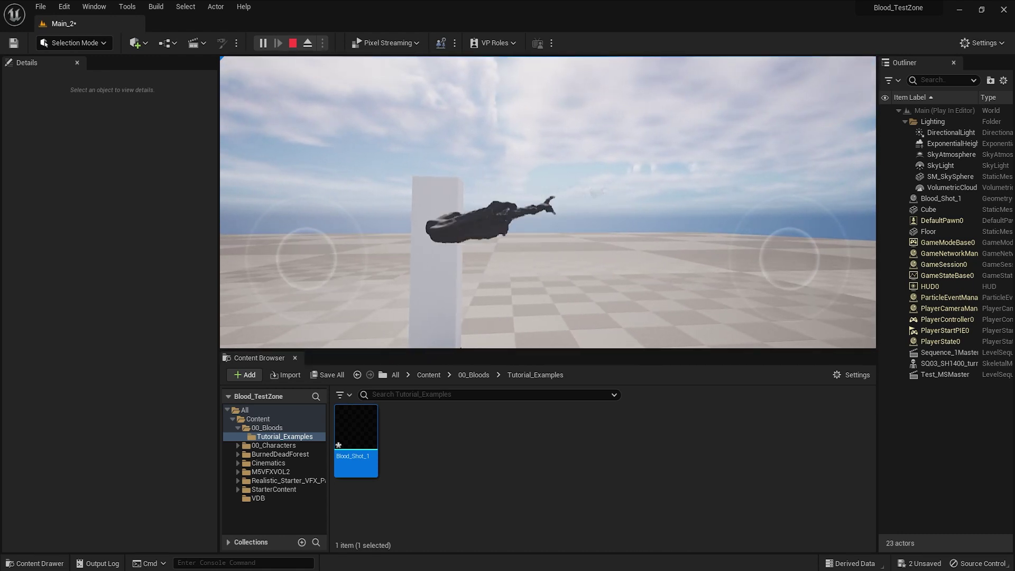
pyautogui.press('Escape')
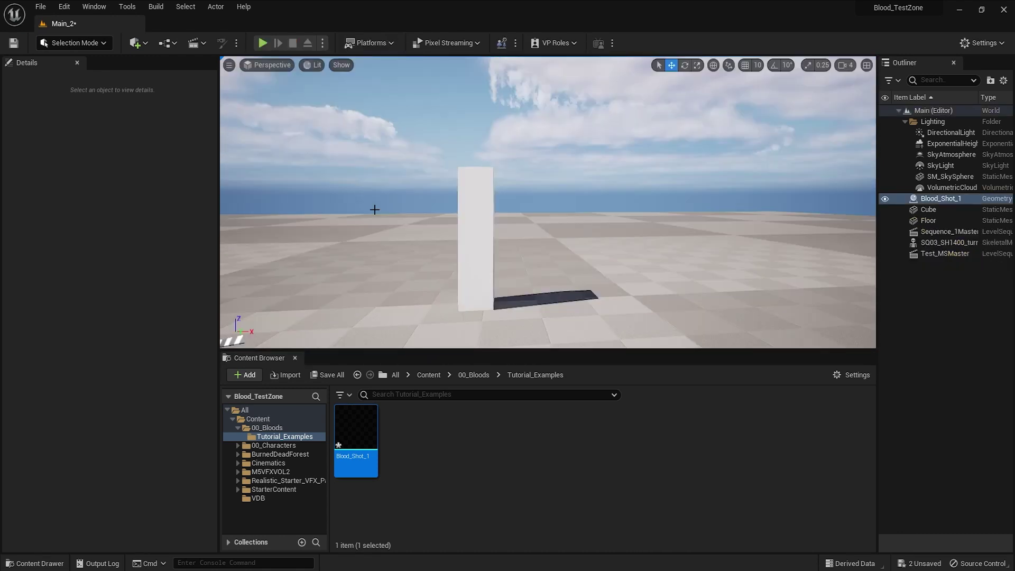
pyautogui.press('f')
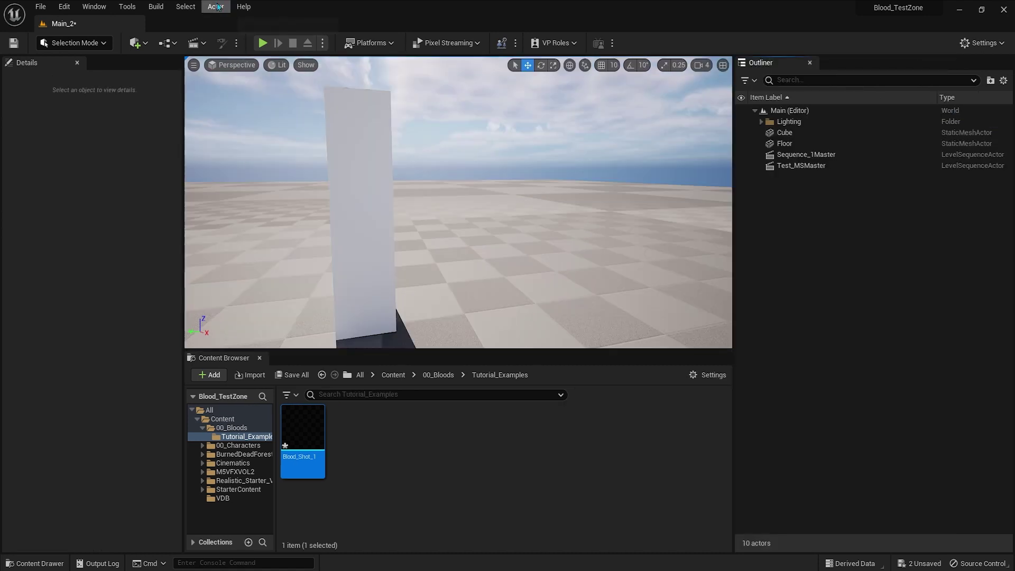
# Create a master sequence named Tutorial_Example with the suffix Master and one shot
pyautogui.click(197, 43)
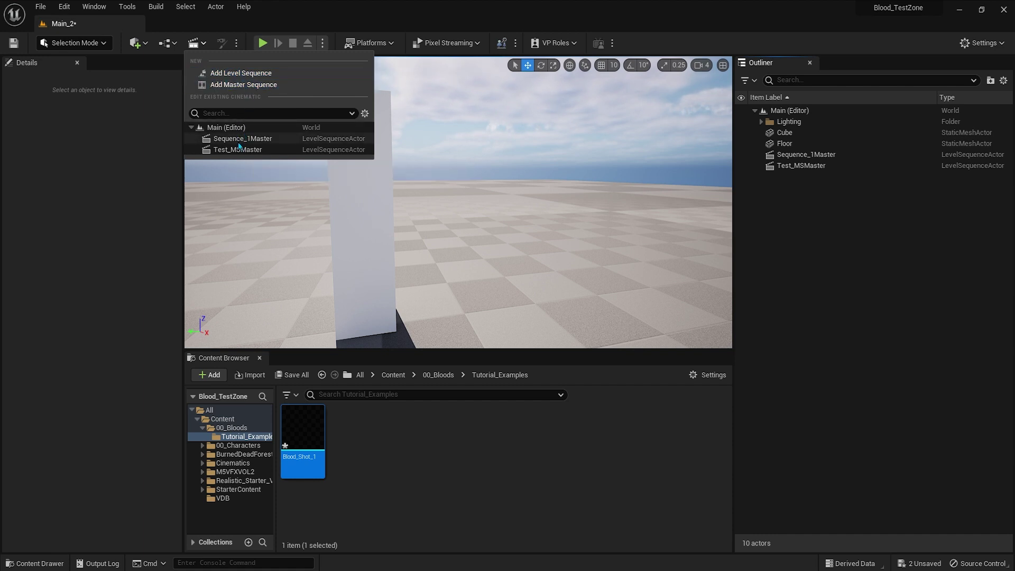
pyautogui.click(239, 85)
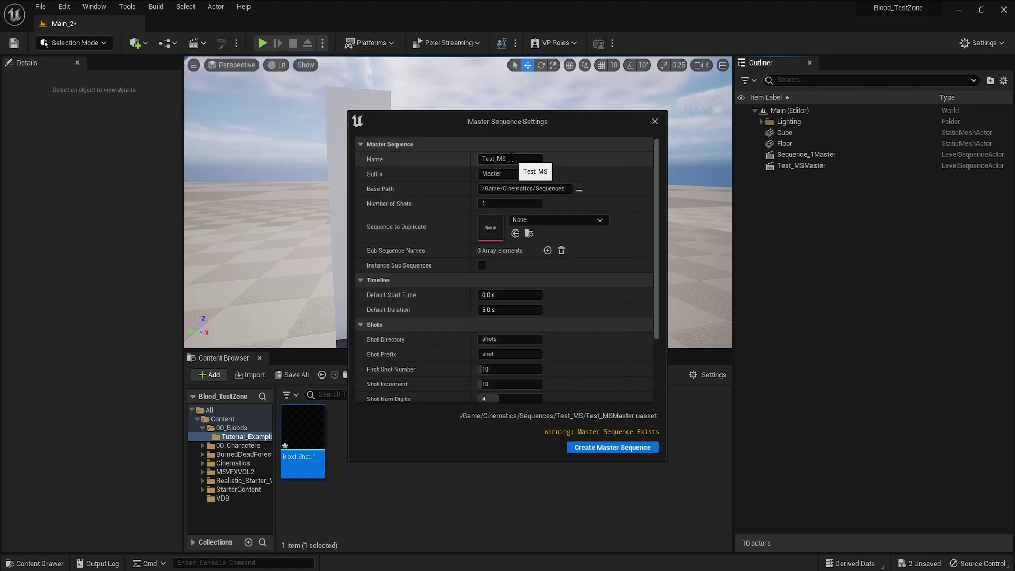
pyautogui.click(500, 158)
pyautogui.write('Tutorial')
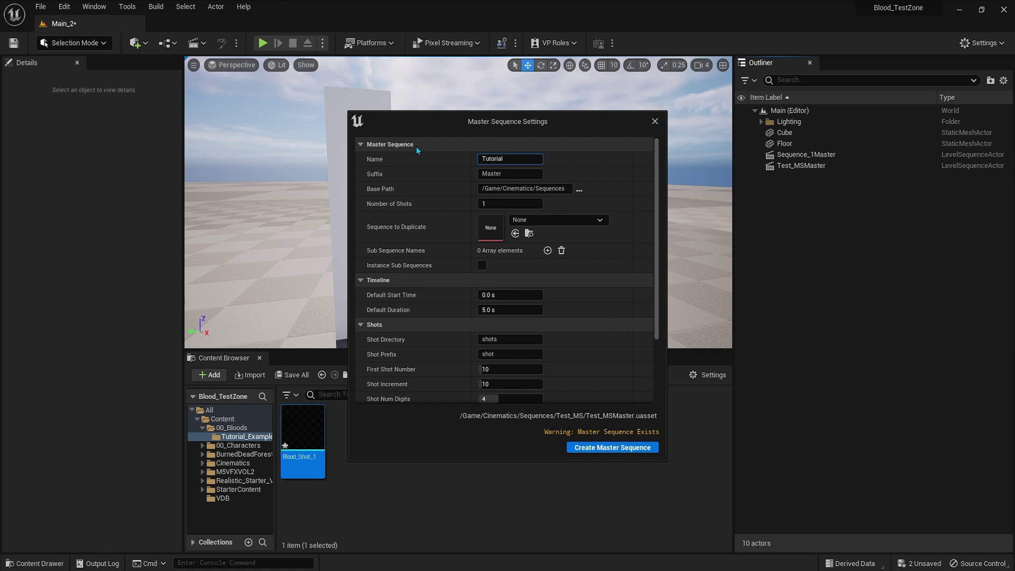
pyautogui.write('_Example')
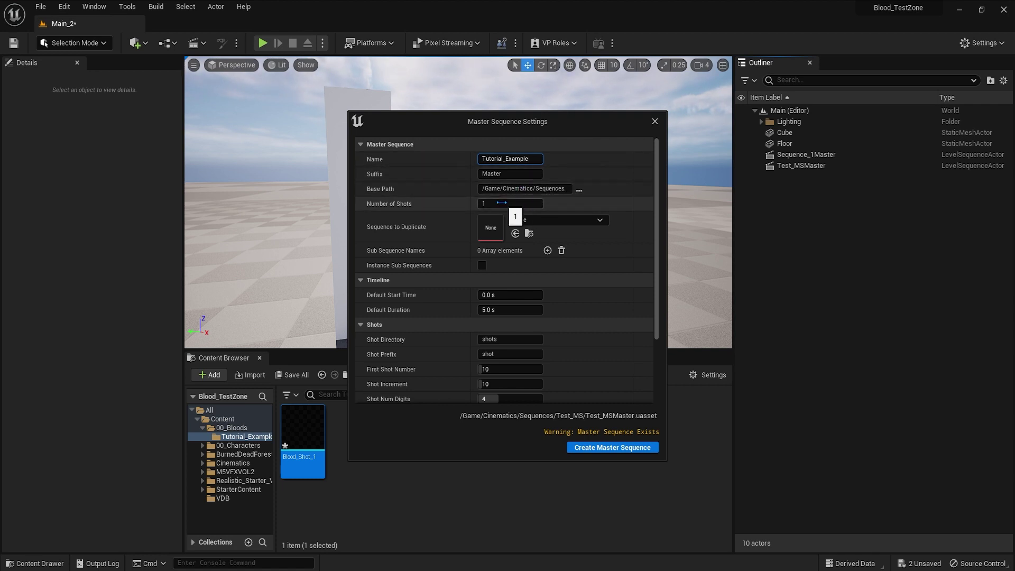
pyautogui.click(579, 447)
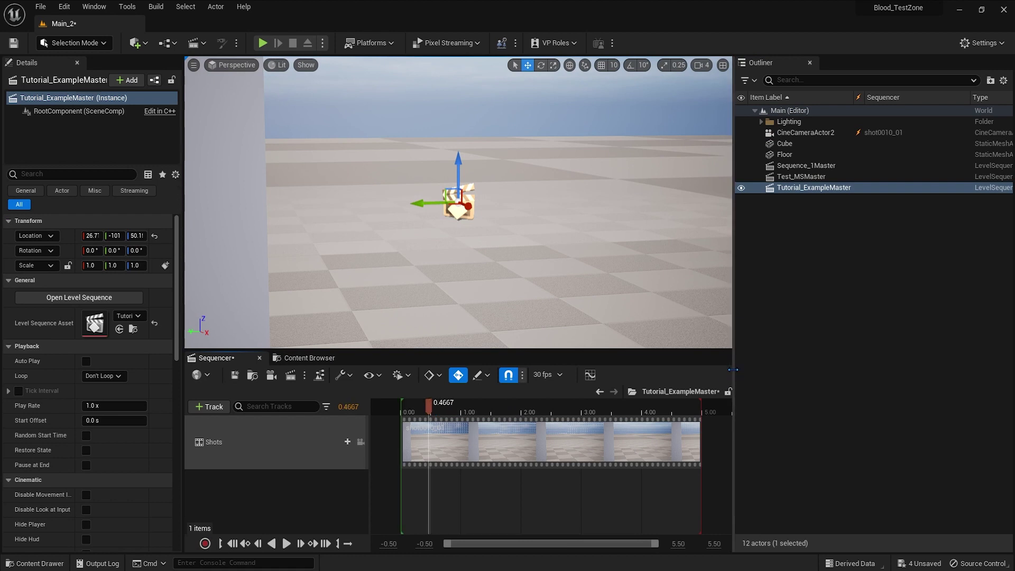
# Open shot0010_01 of the Tutorial_ExampleMaster sequence and lock the viewport to its camera cuts
pyautogui.moveTo(733, 381); pyautogui.dragTo(856, 381)
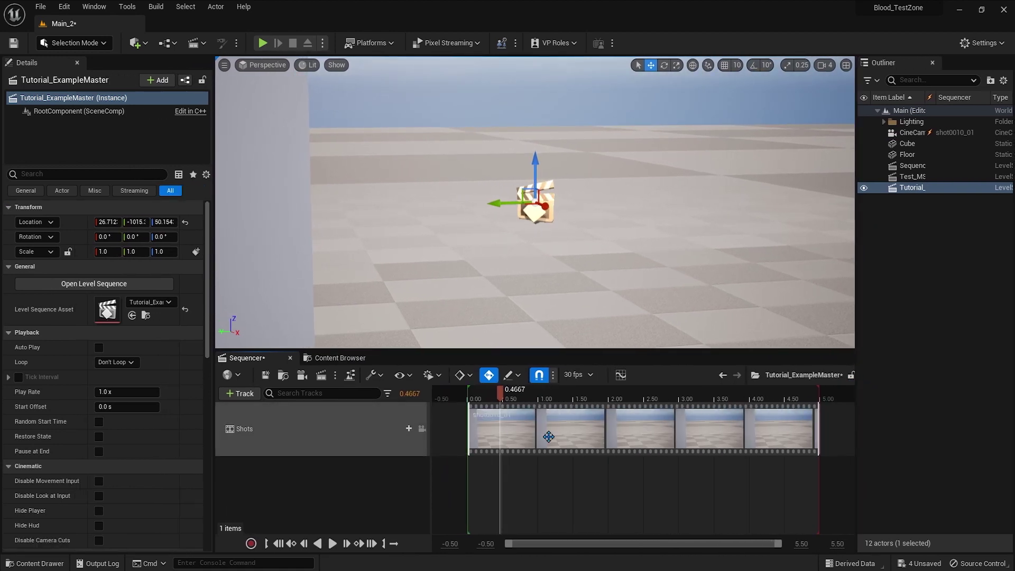
pyautogui.click(550, 435)
pyautogui.moveTo(413, 317); pyautogui.dragTo(501, 258, button='right')
pyautogui.click(512, 428)
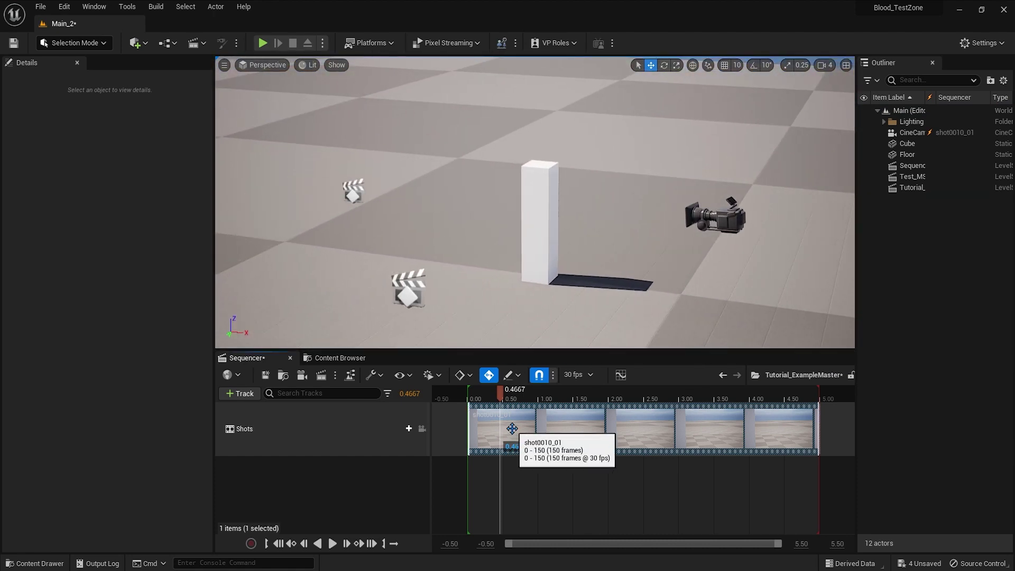
pyautogui.doubleClick(512, 428)
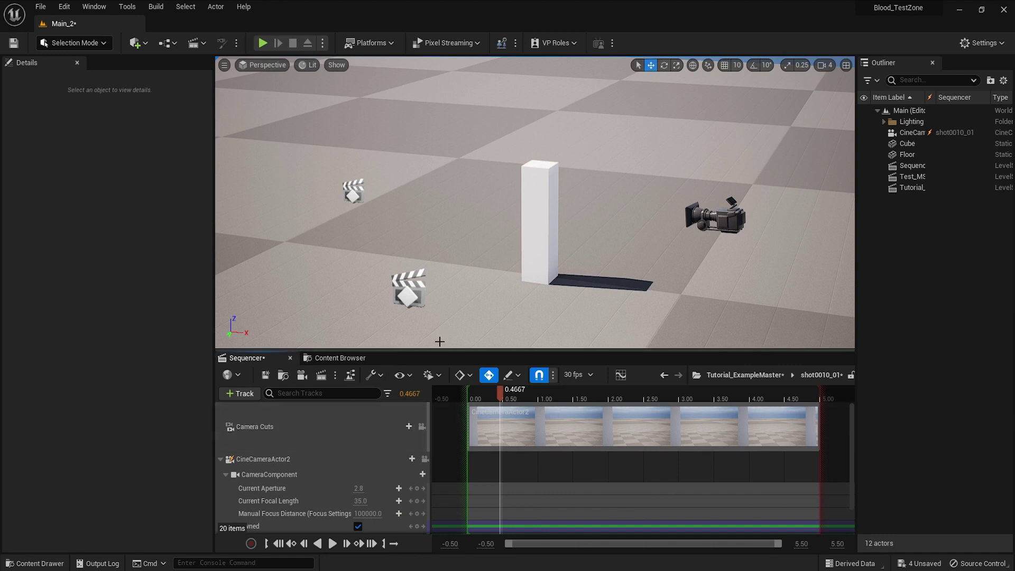
pyautogui.moveTo(440, 350); pyautogui.dragTo(449, 316)
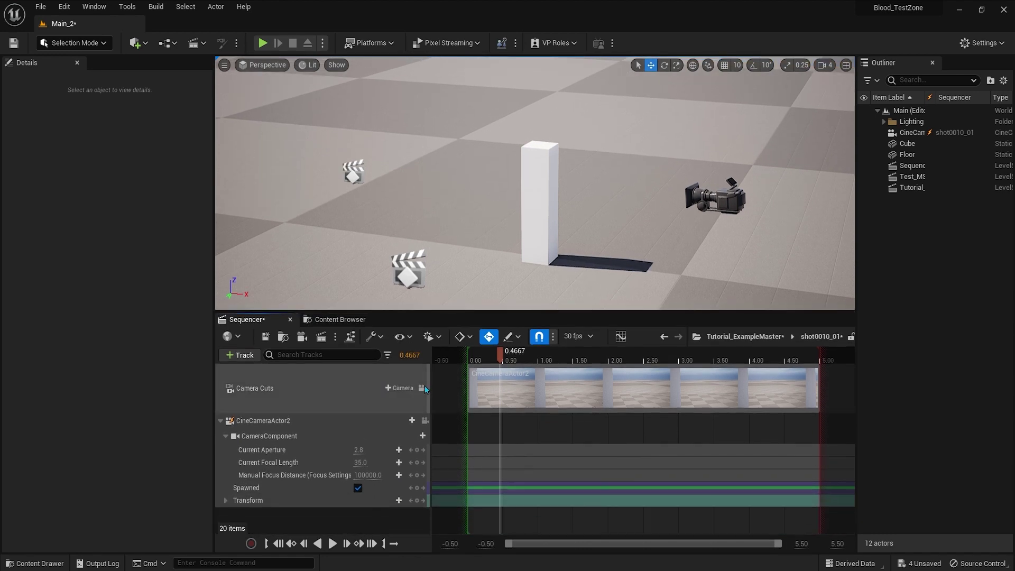
pyautogui.click(423, 388)
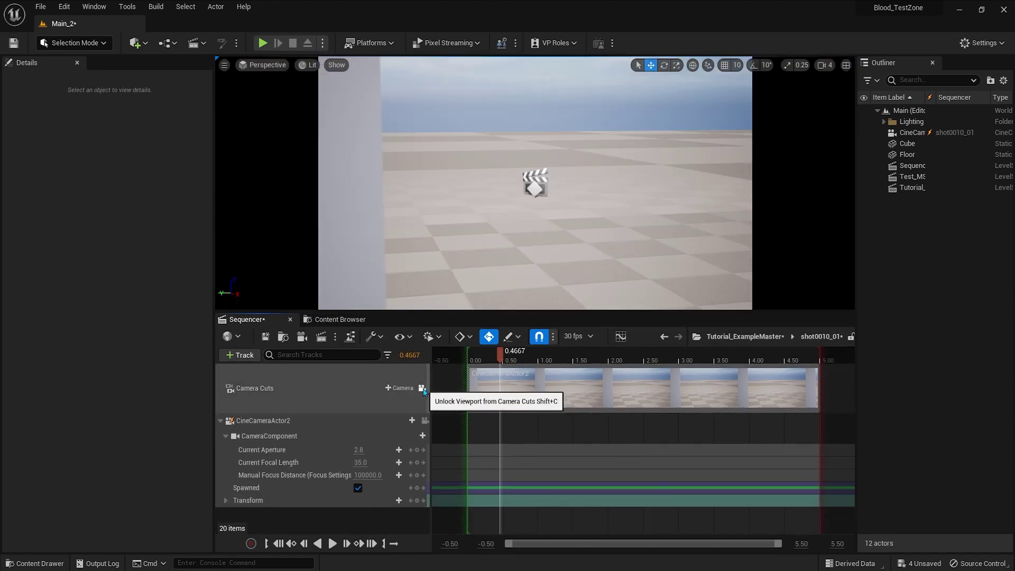
# Try the Cinematic Viewport and view the scene through CineCameraActor2
pyautogui.click(267, 65)
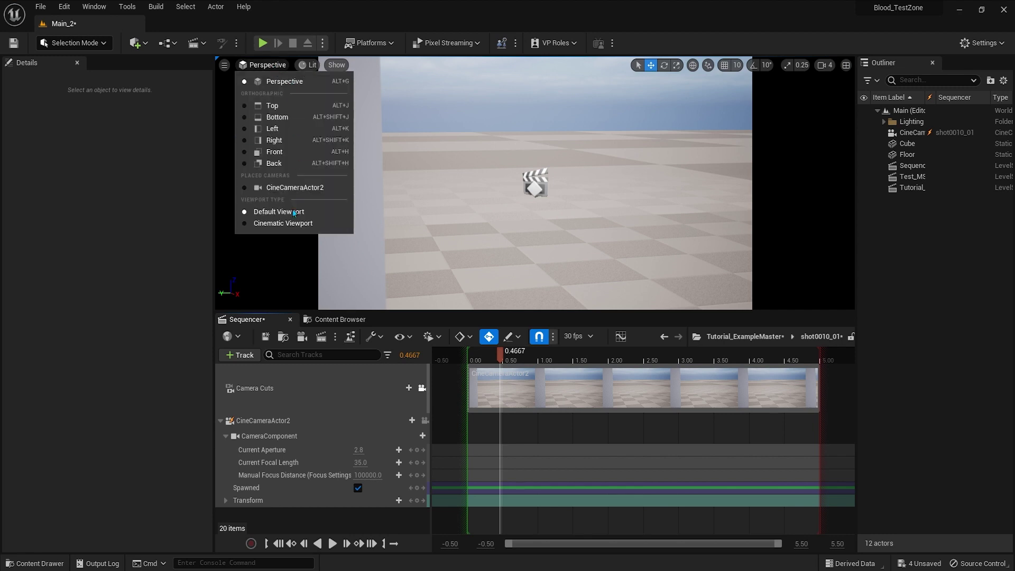
pyautogui.click(285, 223)
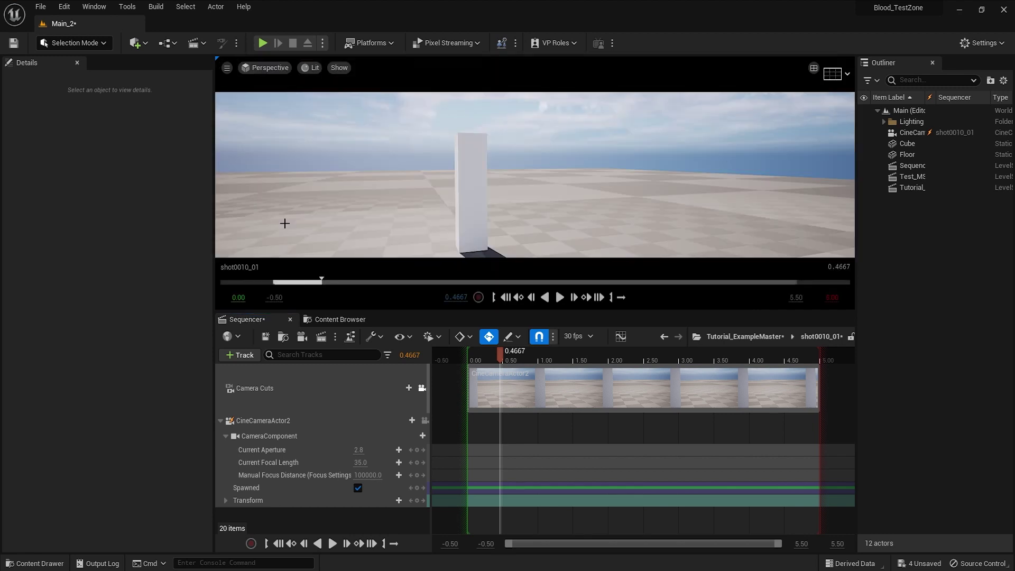
pyautogui.click(274, 71)
pyautogui.click(282, 191)
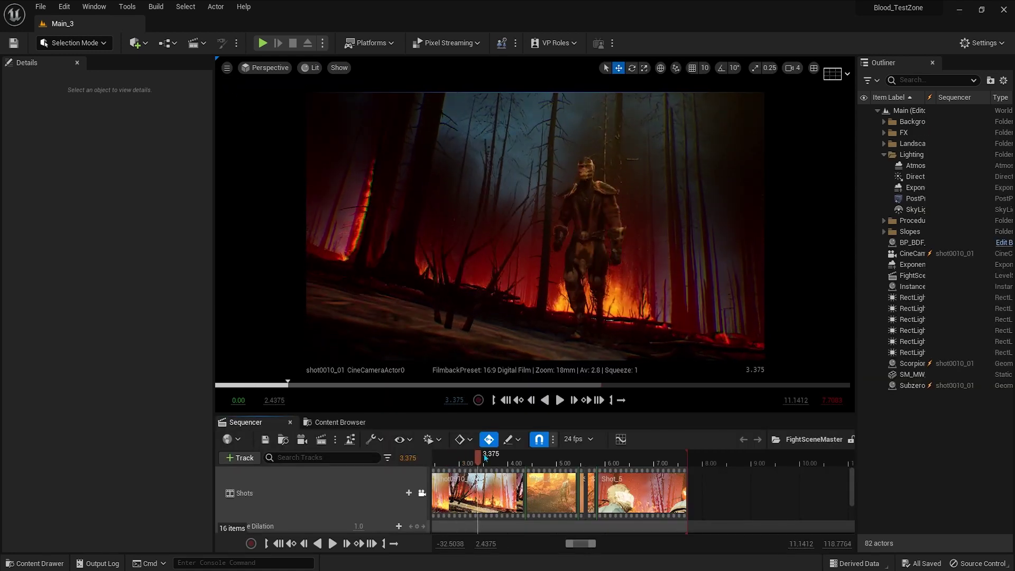
# Scrub through FightSceneMaster in the Main_3 level and examine the Scorpion Run Attack and Subzero Dying tracks in shot0010_01
pyautogui.moveTo(503, 460); pyautogui.dragTo(611, 464)
pyautogui.moveTo(484, 413); pyautogui.dragTo(484, 304)
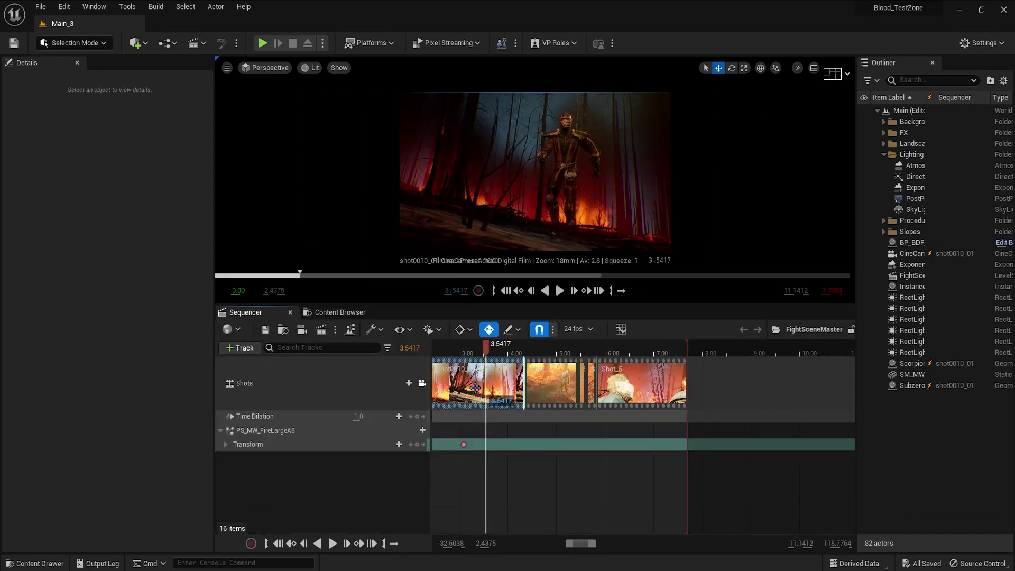
pyautogui.doubleClick(478, 383)
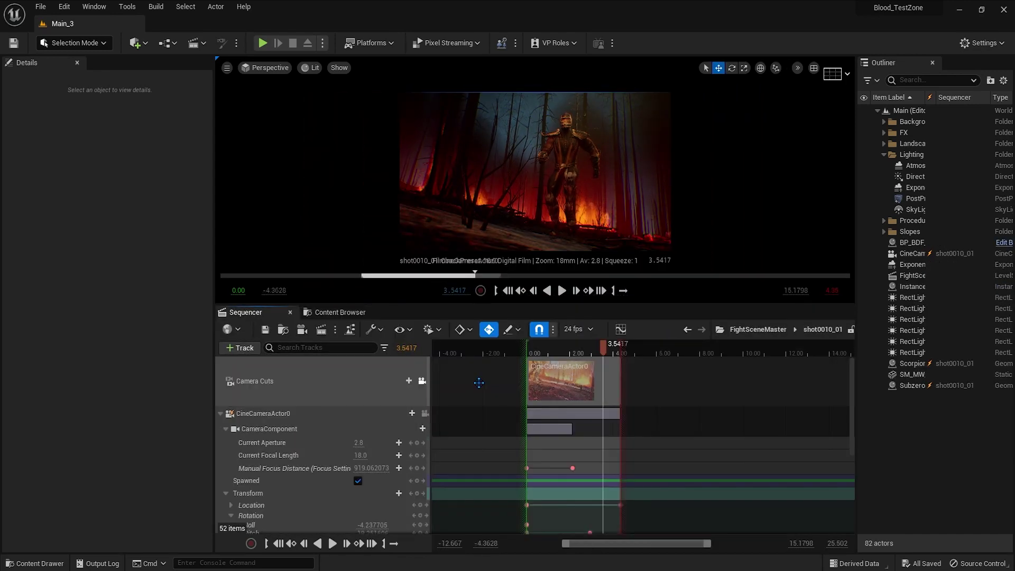
pyautogui.click(221, 414)
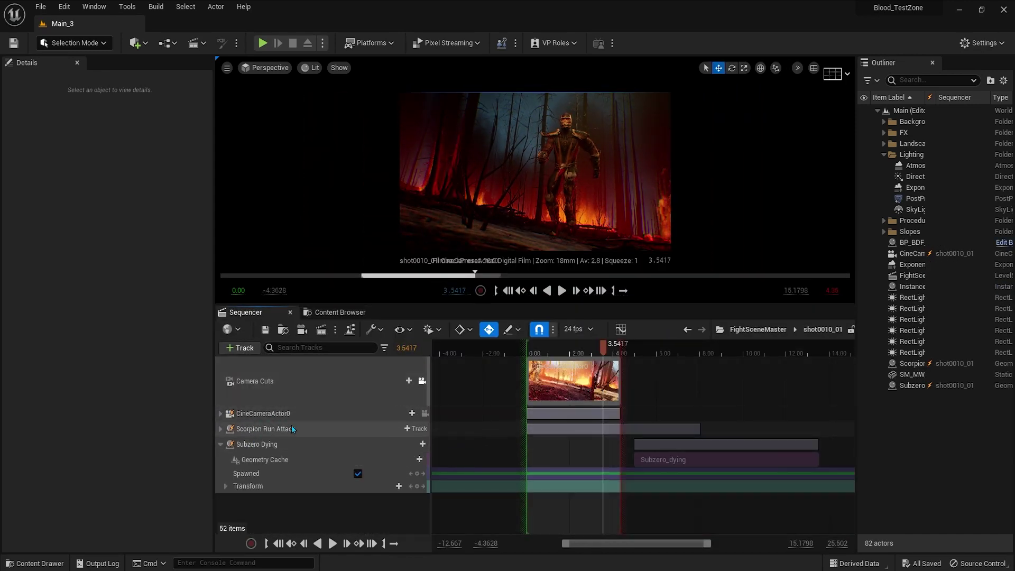
pyautogui.click(277, 430)
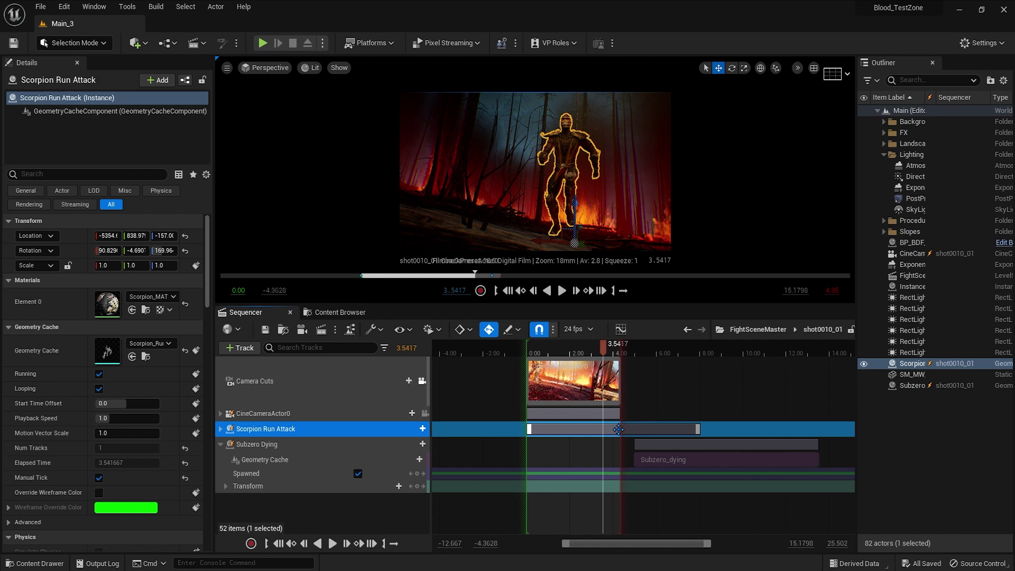
pyautogui.click(382, 450)
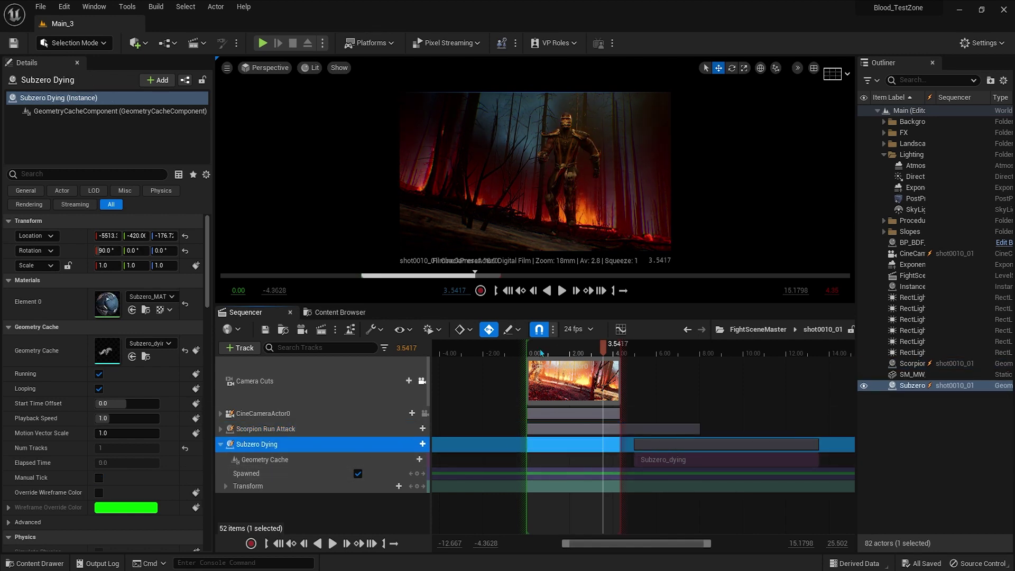
pyautogui.moveTo(541, 353); pyautogui.dragTo(579, 353)
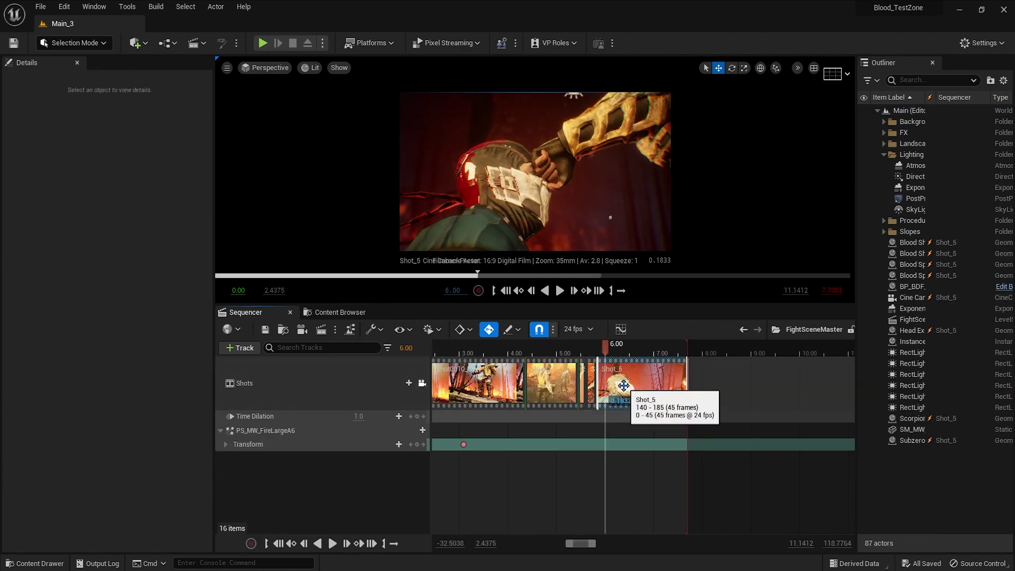
# Open Shot_5 of FightSceneMaster and collapse its actor tracks to review the blood, head and character geometry caches
pyautogui.doubleClick(624, 385)
pyautogui.click(221, 459)
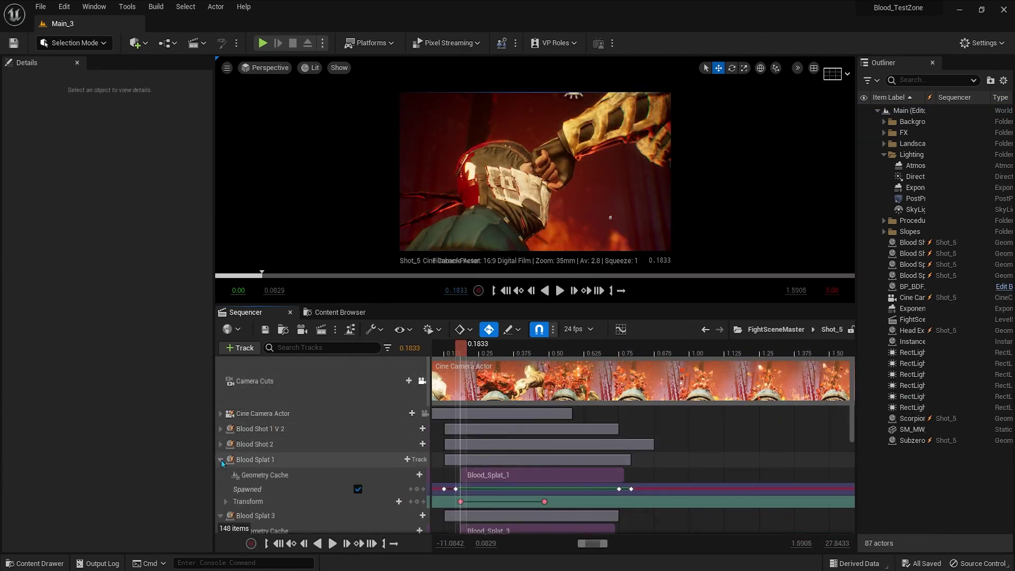
pyautogui.click(221, 460)
pyautogui.click(220, 475)
pyautogui.click(221, 490)
pyautogui.scroll(-3, 522, 432)
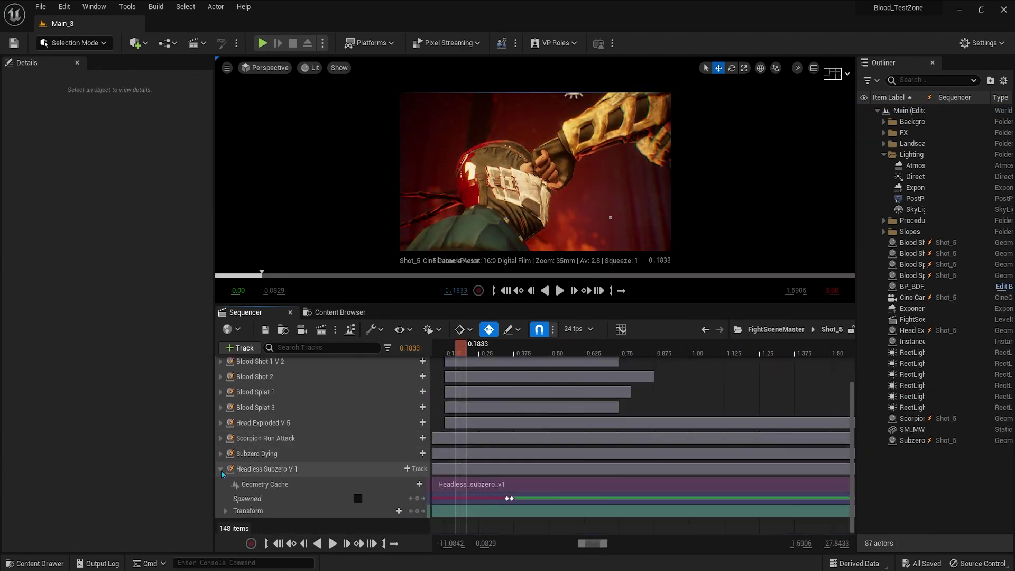
pyautogui.scroll(3, 228, 423)
# Examine the Blood Shot 1 V 2 and Scorpion Run Attack tracks in Shot_5 while scrubbing through the head explosion
pyautogui.click(220, 396)
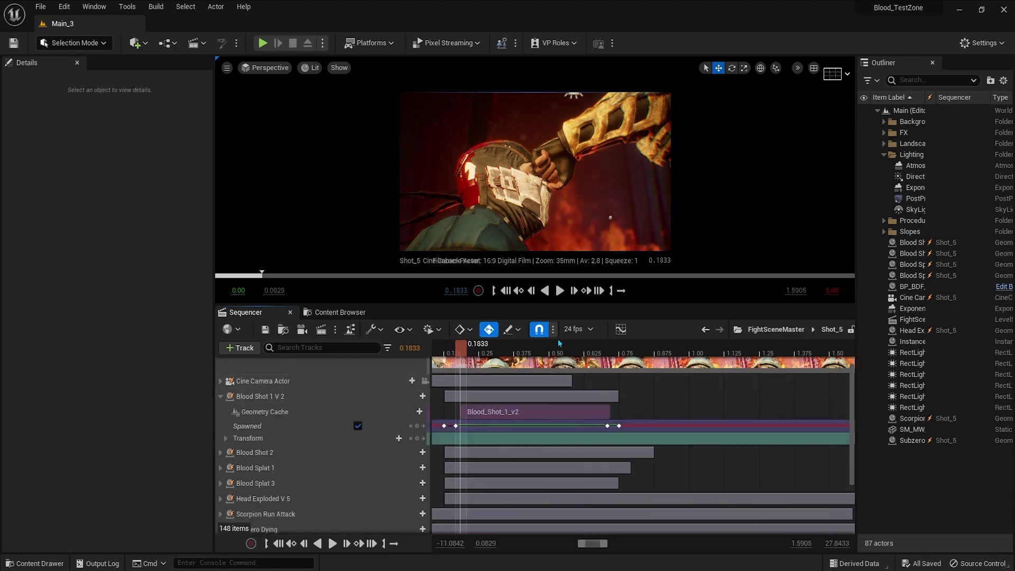
pyautogui.click(455, 353)
pyautogui.moveTo(453, 355); pyautogui.dragTo(468, 397)
pyautogui.click(221, 396)
pyautogui.click(221, 471)
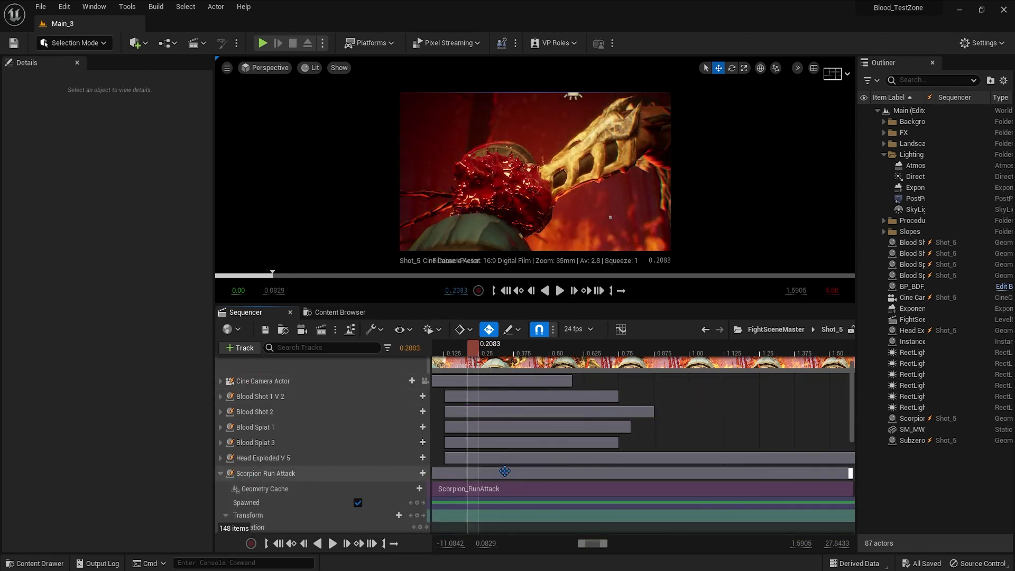
pyautogui.click(226, 519)
pyautogui.scroll(-3, 318, 475)
pyautogui.moveTo(465, 350); pyautogui.dragTo(555, 365)
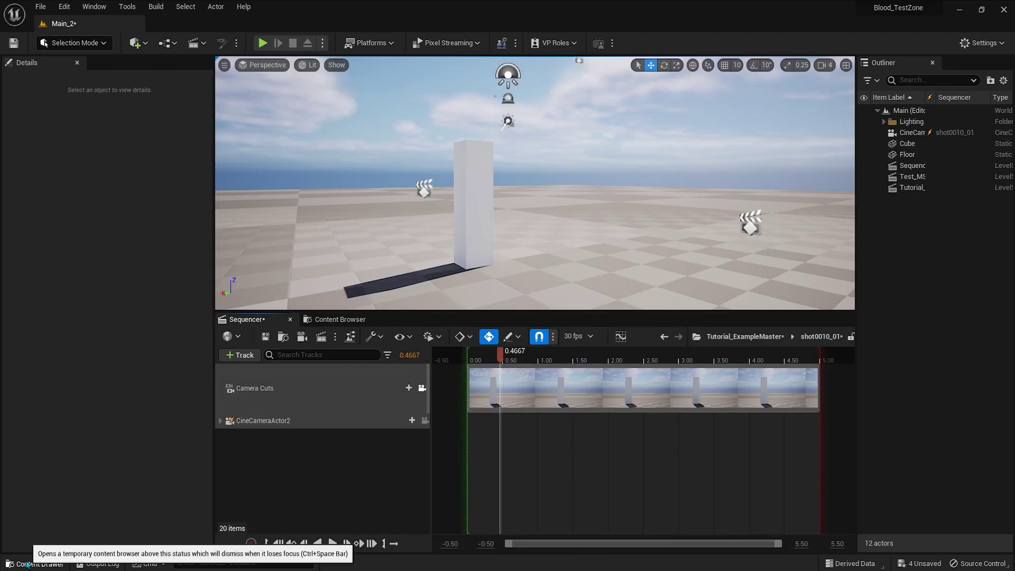
# Add the Blood_Shot_1 cache from the Tutorial_Examples folder directly to shot0010_01 as a spawnable and widen the Outliner's name column
pyautogui.click(34, 563)
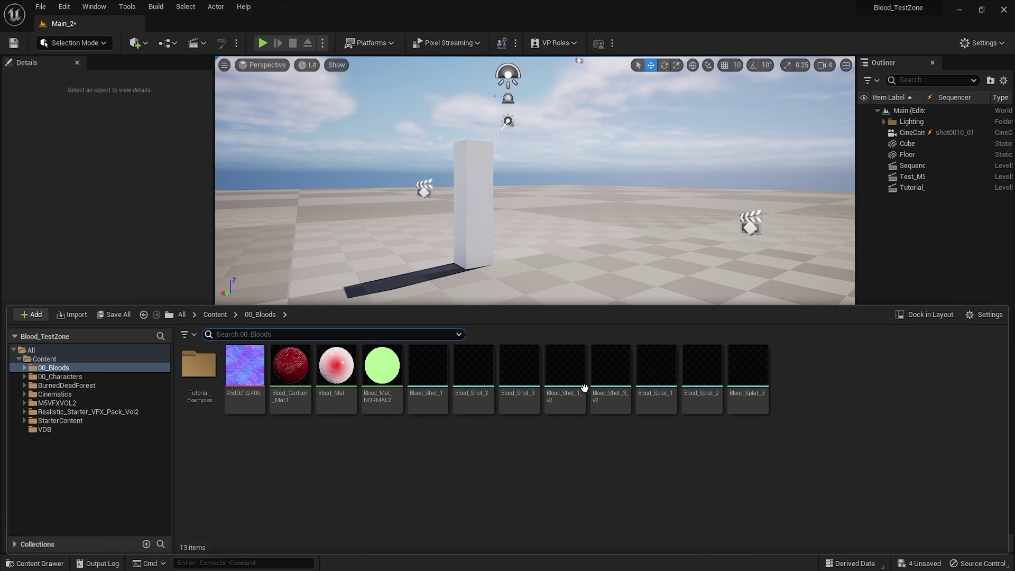
pyautogui.doubleClick(200, 390)
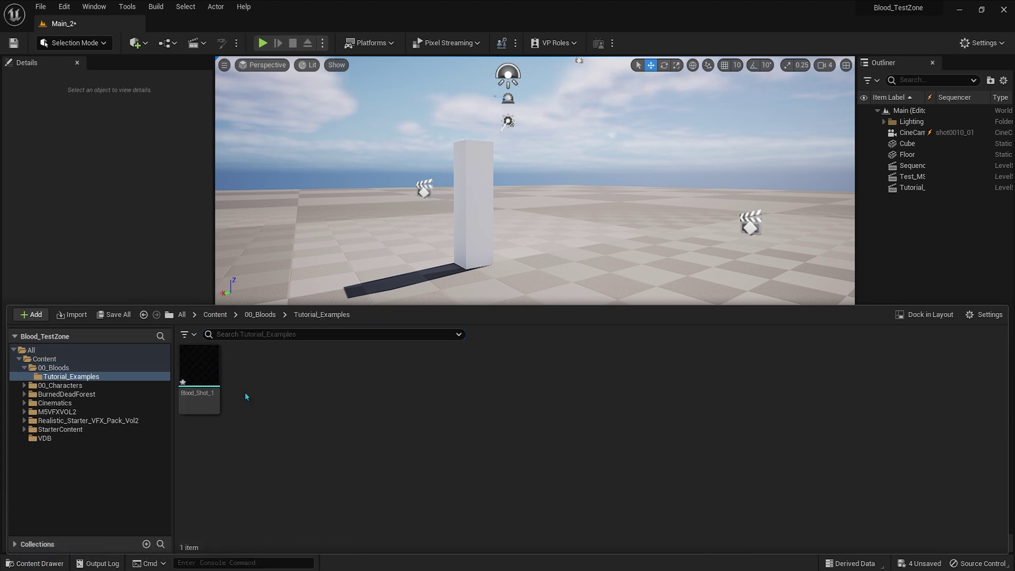
pyautogui.moveTo(198, 394); pyautogui.dragTo(356, 451)
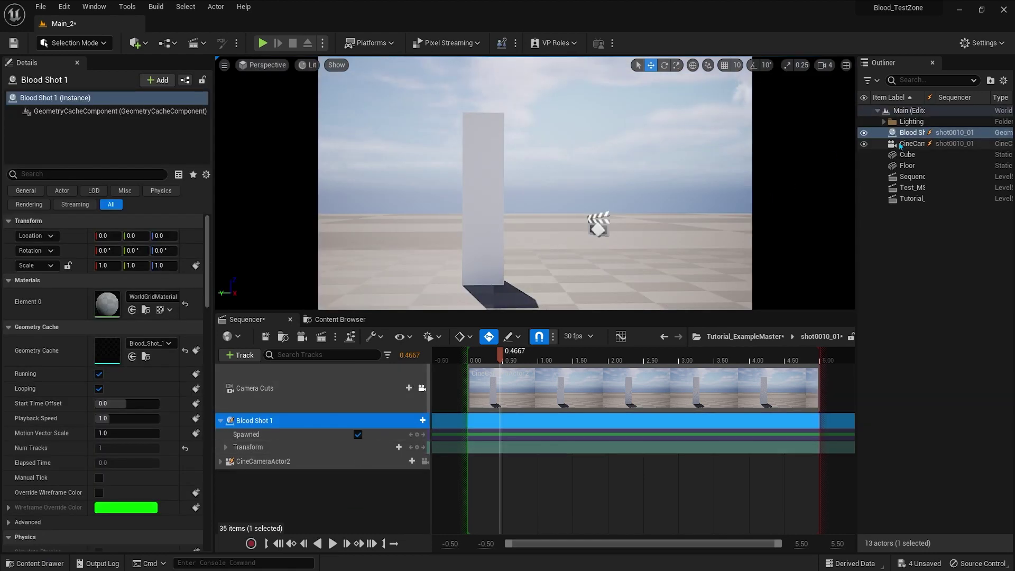
pyautogui.moveTo(930, 112); pyautogui.dragTo(964, 109)
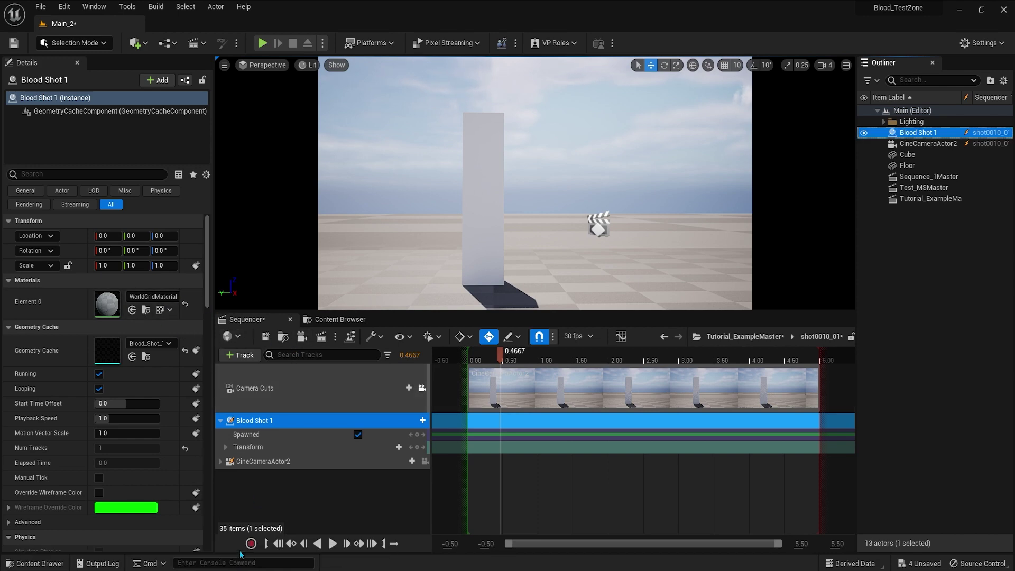
# Place a Blood_Shot_1 cache on the floor beside the column and add that level actor to the shot0010_01 sequence
pyautogui.click(36, 563)
pyautogui.moveTo(200, 372); pyautogui.dragTo(626, 251)
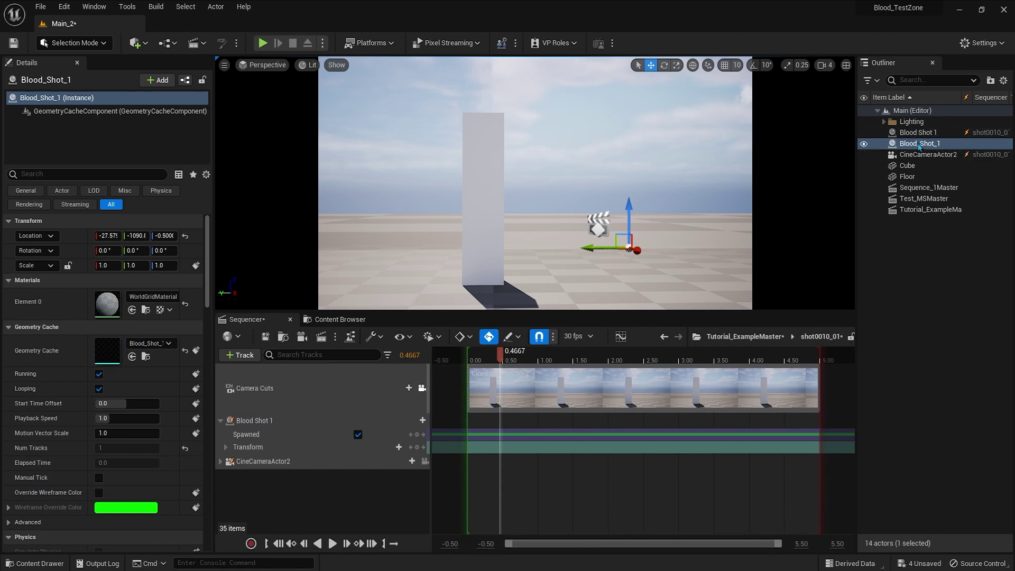
pyautogui.moveTo(918, 147); pyautogui.dragTo(309, 499)
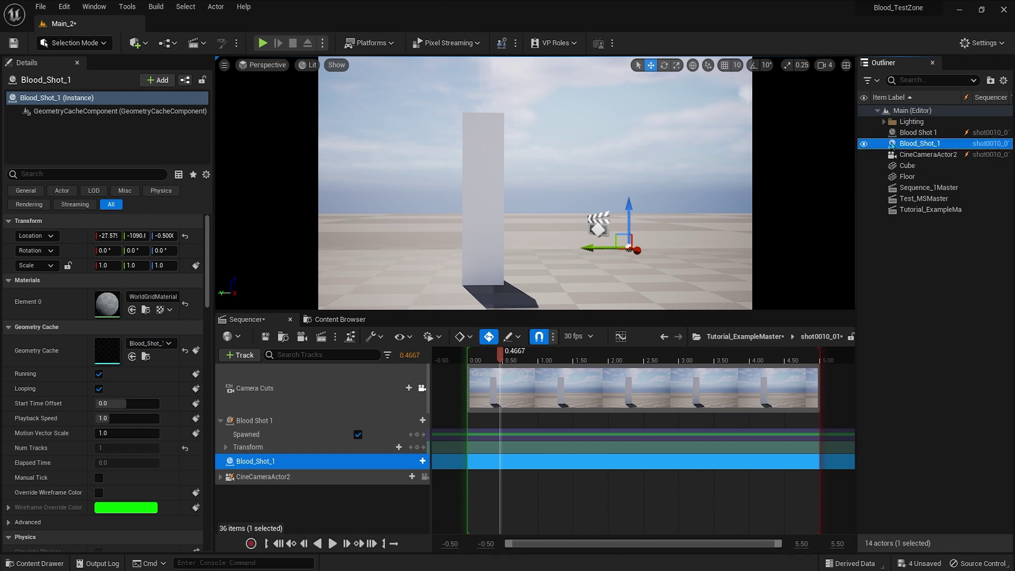
# Delete the Blood_Shot_1 level actor and remove its leftover broken track from the shot0010_01 sequence
pyautogui.press('Delete')
pyautogui.click(580, 335)
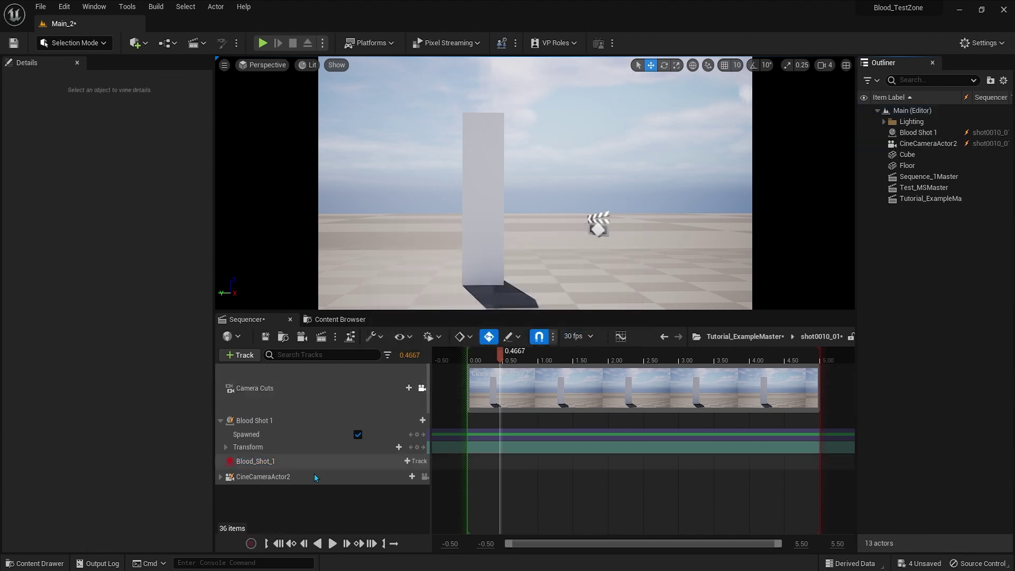
pyautogui.click(276, 467)
pyautogui.press('Delete')
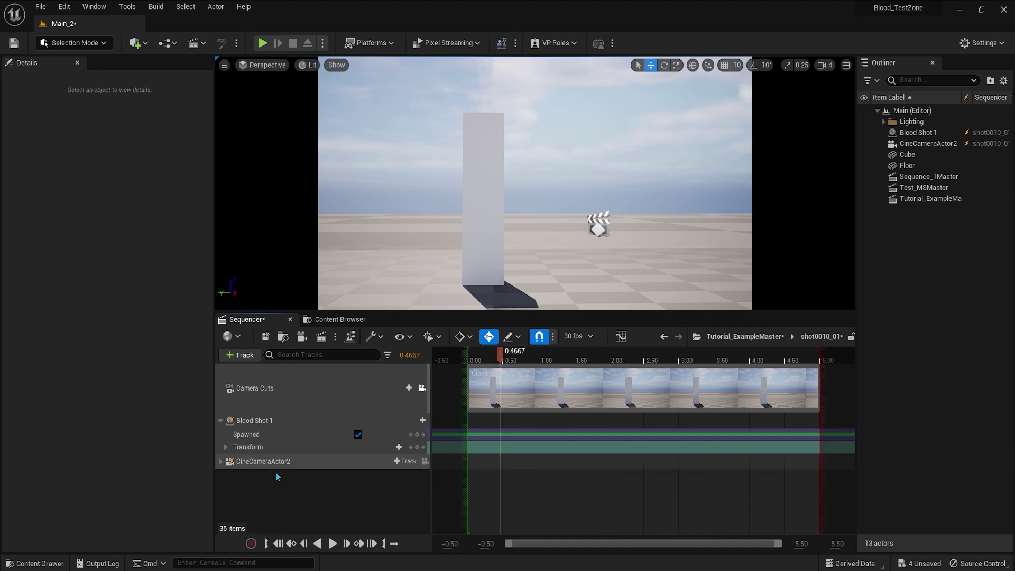
pyautogui.click(253, 421)
pyautogui.click(292, 482)
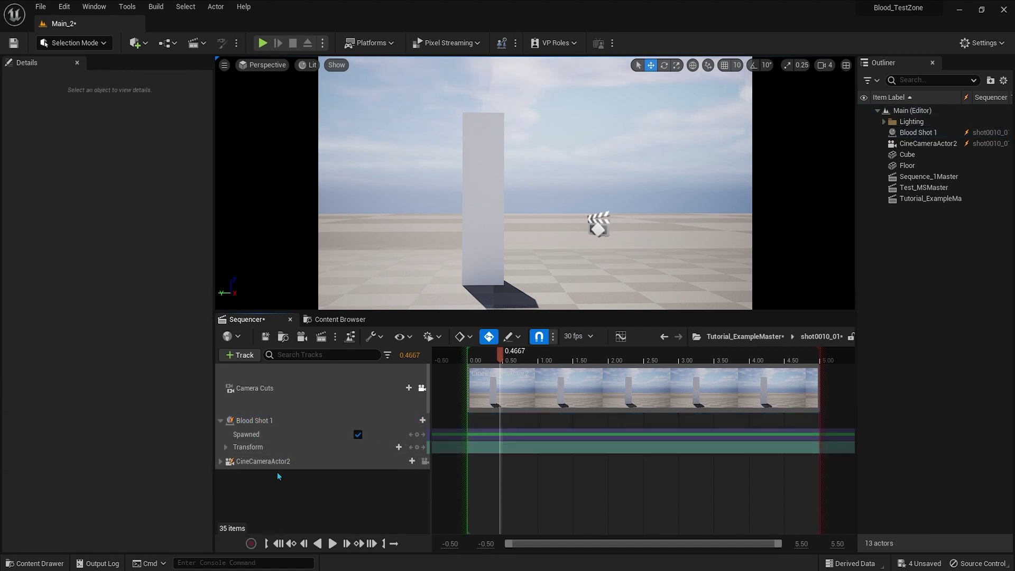
# Move the Blood Shot 1 spawnable beside the column, at about X 545.9, Y -742.3, Z 155.2
pyautogui.click(318, 420)
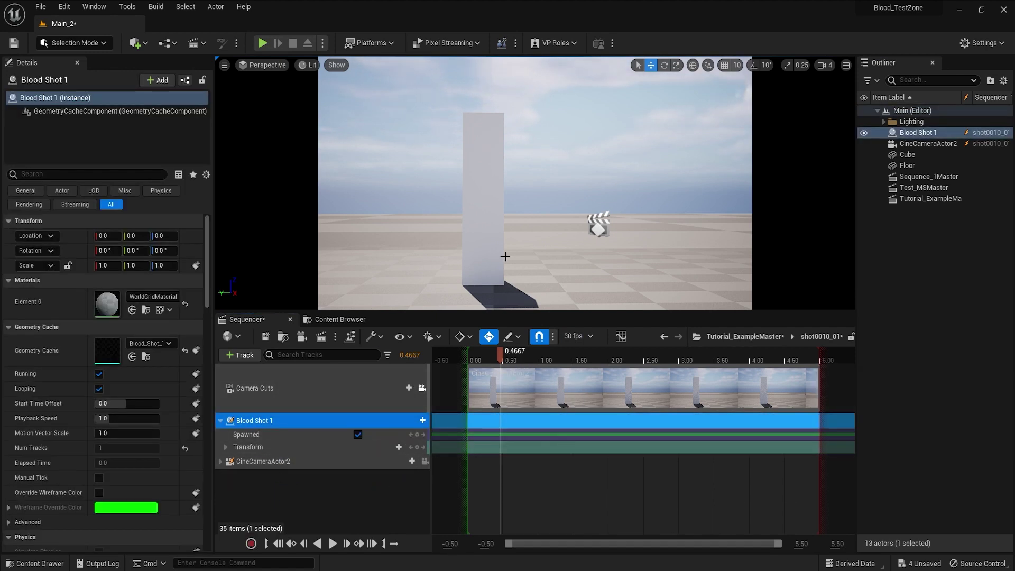
pyautogui.click(422, 388)
pyautogui.moveTo(423, 222); pyautogui.dragTo(396, 275, button='right')
pyautogui.moveTo(508, 172); pyautogui.dragTo(507, 172, button='right')
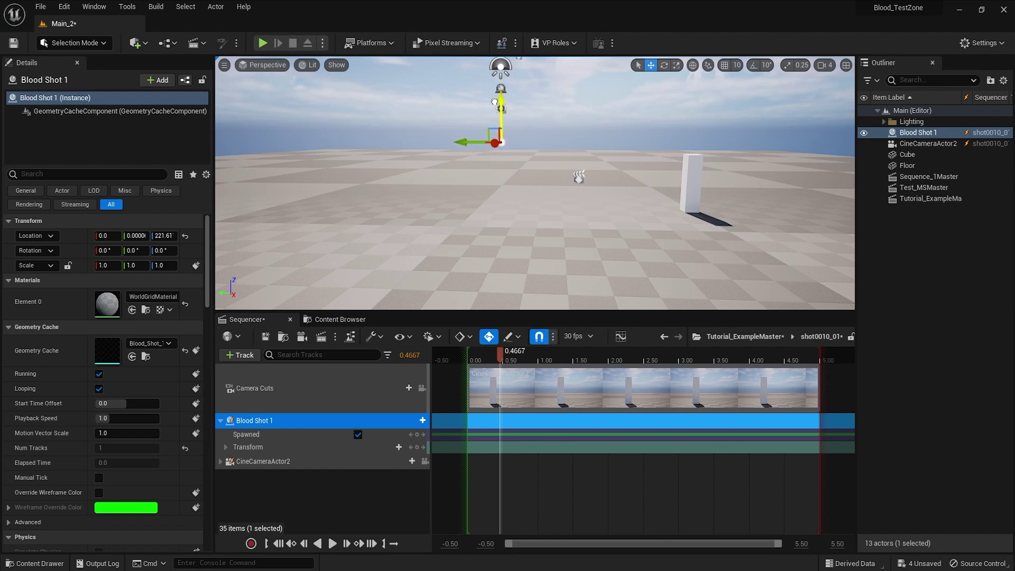
pyautogui.moveTo(494, 102); pyautogui.dragTo(631, 208)
pyautogui.moveTo(691, 211); pyautogui.dragTo(694, 215)
pyautogui.moveTo(695, 214); pyautogui.dragTo(669, 229, button='right')
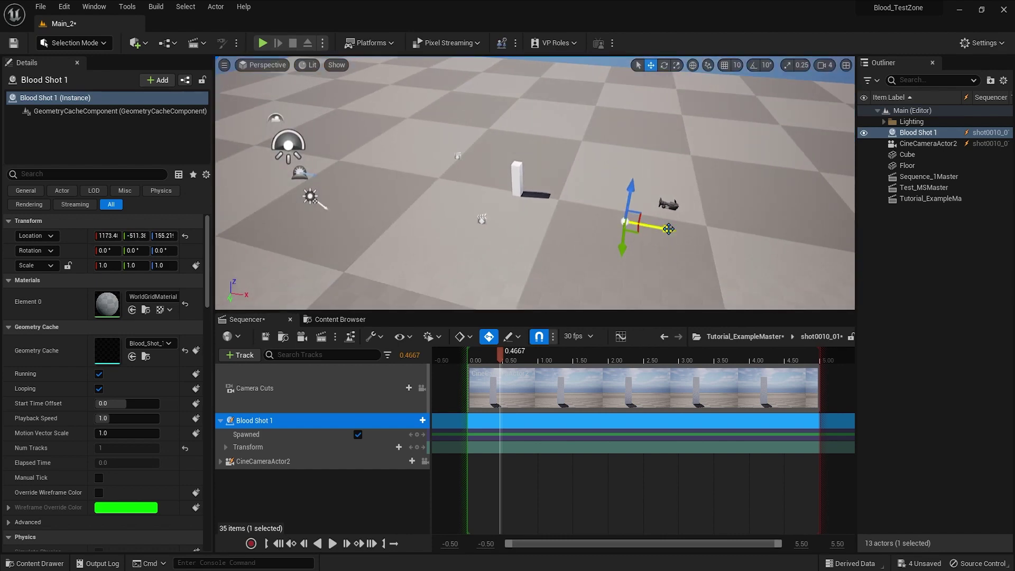
pyautogui.moveTo(669, 229); pyautogui.dragTo(544, 227)
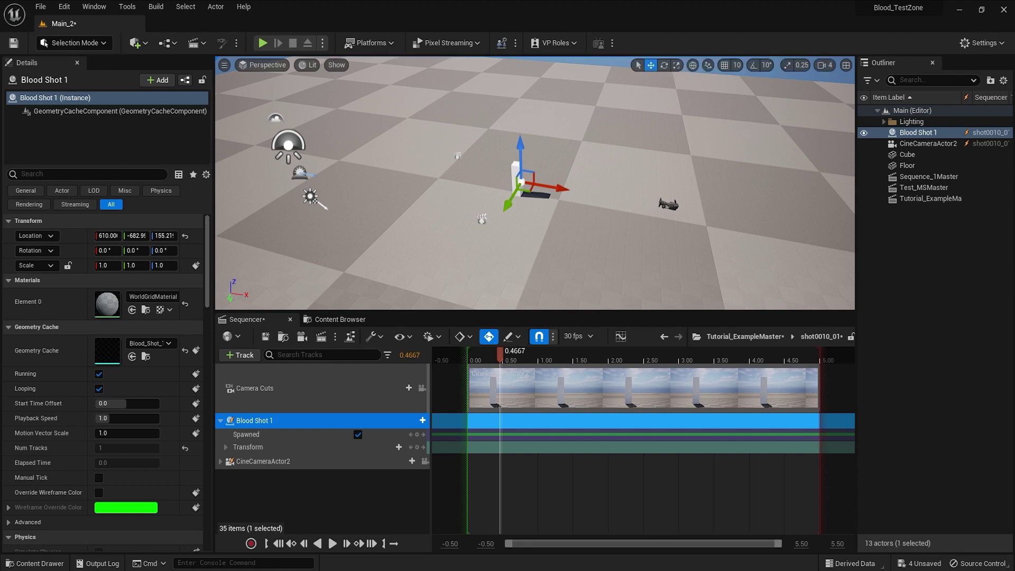
pyautogui.press('f')
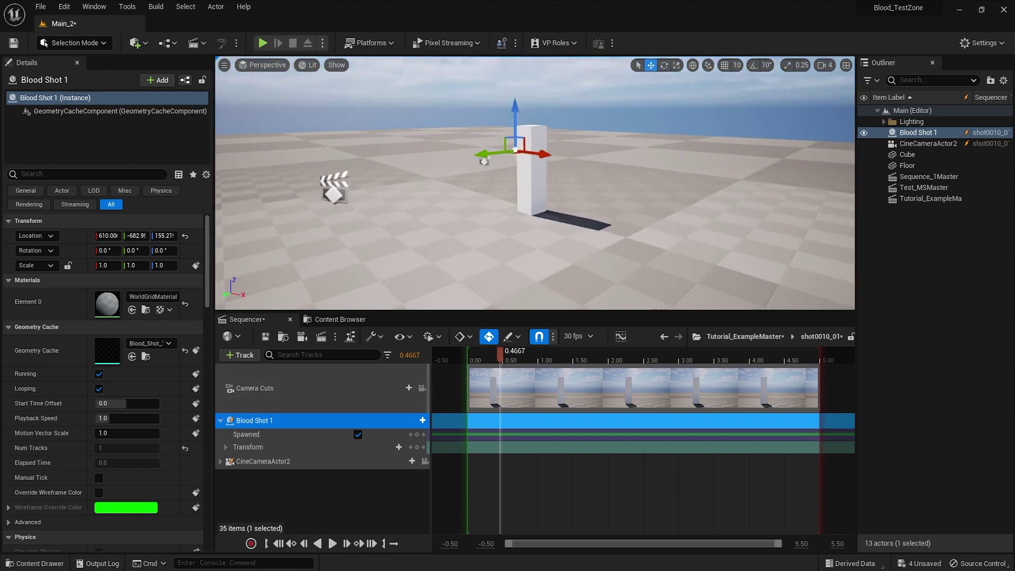
pyautogui.moveTo(585, 187); pyautogui.dragTo(585, 238, button='right')
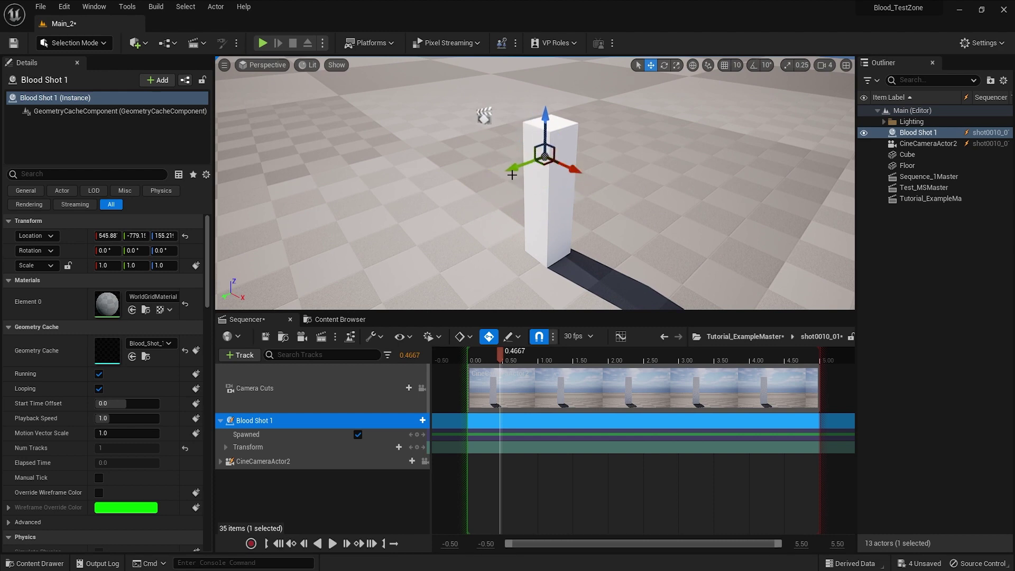
pyautogui.moveTo(489, 187); pyautogui.dragTo(394, 156, button='right')
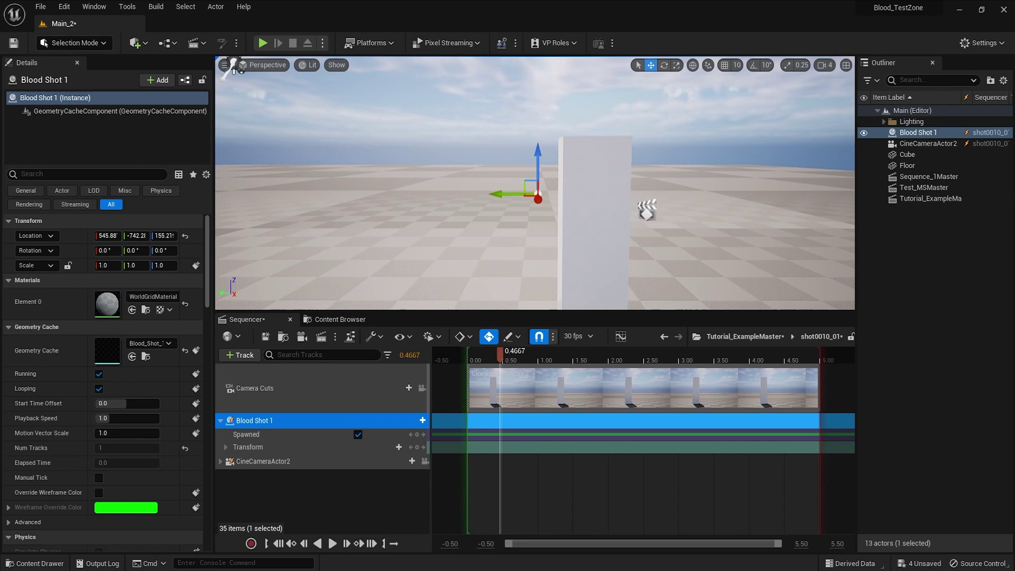
pyautogui.moveTo(579, 199); pyautogui.dragTo(580, 199, button='right')
pyautogui.click(580, 199)
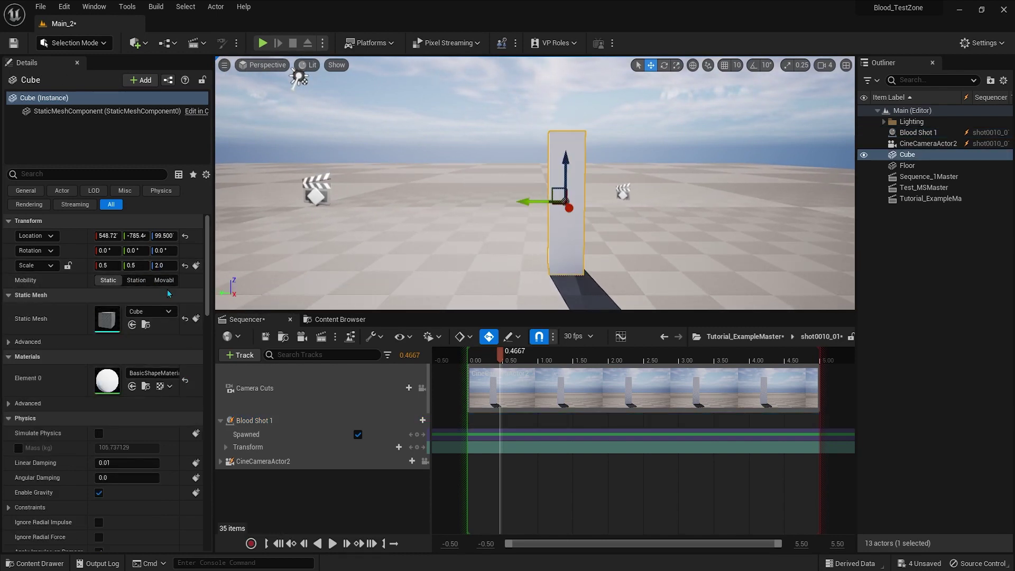
# Add a Geometry Cache track to Blood Shot 1 starting at 0.80 and scrub to 0.9333 to preview the splash
pyautogui.click(489, 357)
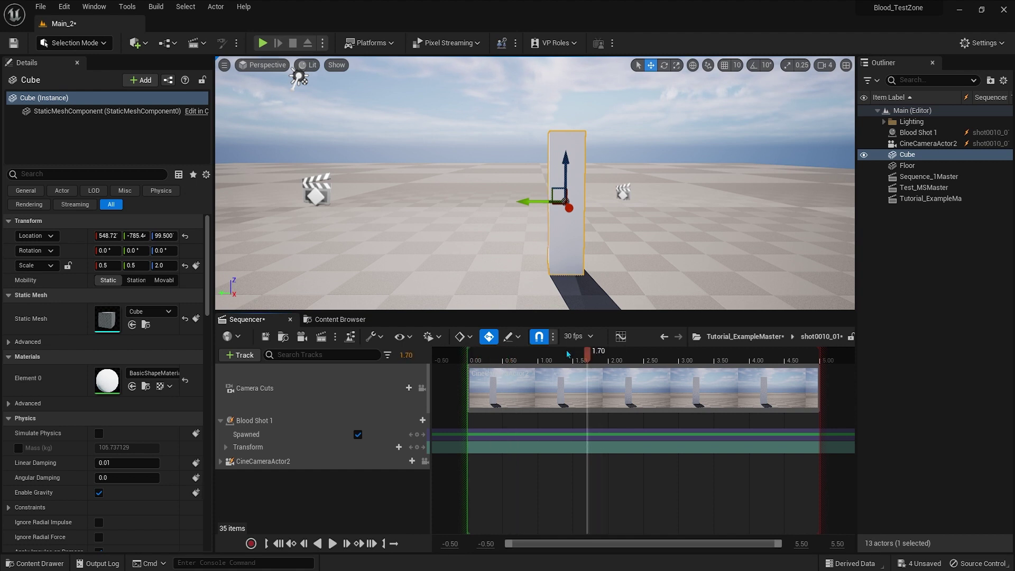
pyautogui.moveTo(566, 351); pyautogui.dragTo(560, 351)
pyautogui.click(265, 424)
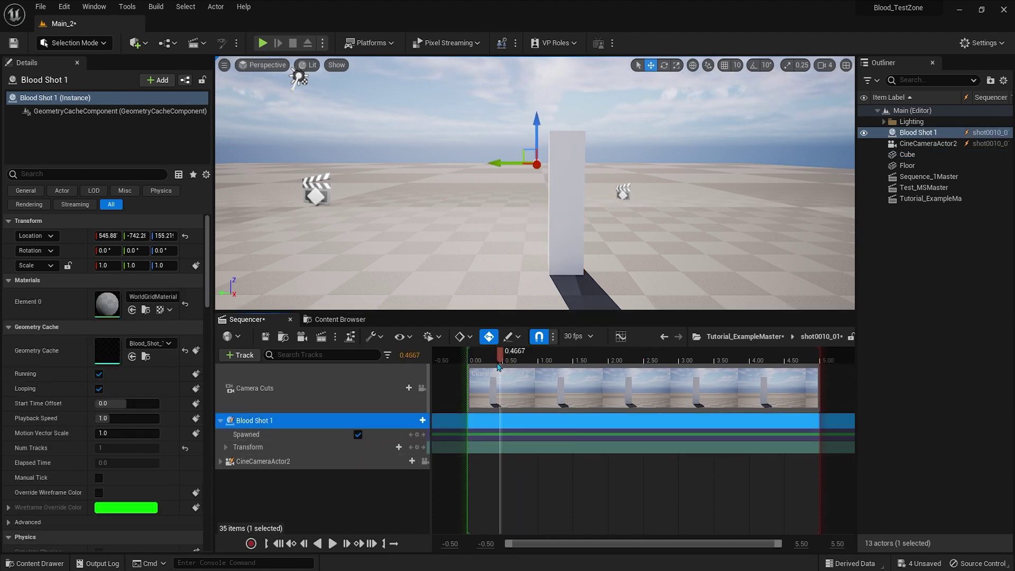
pyautogui.moveTo(498, 366); pyautogui.dragTo(524, 367)
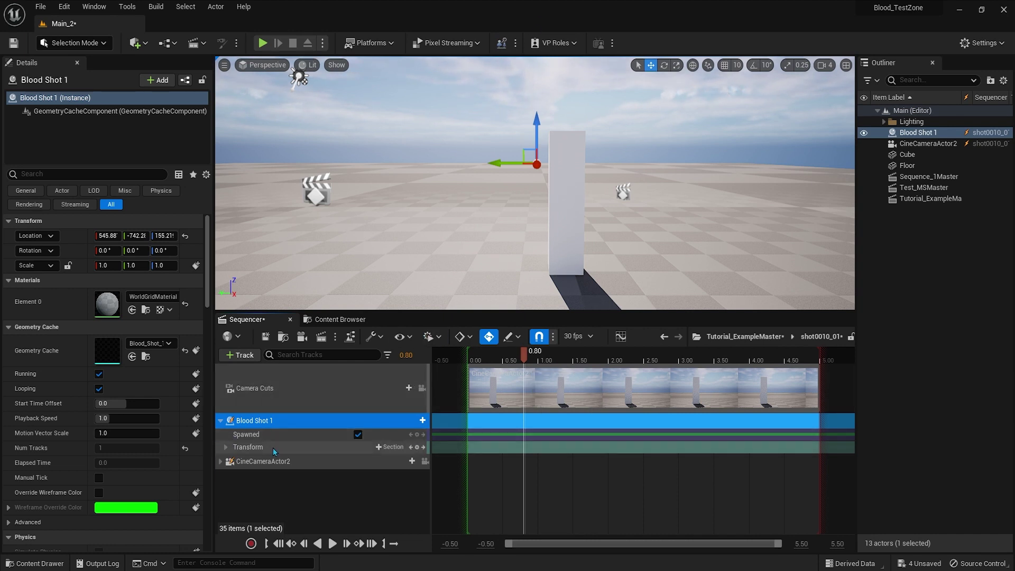
pyautogui.click(416, 421)
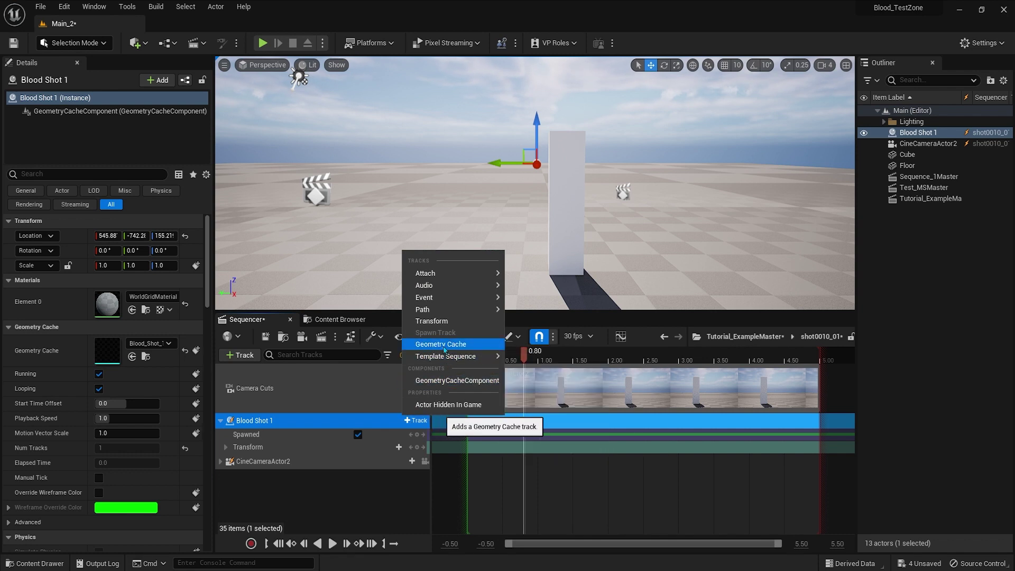
pyautogui.click(444, 344)
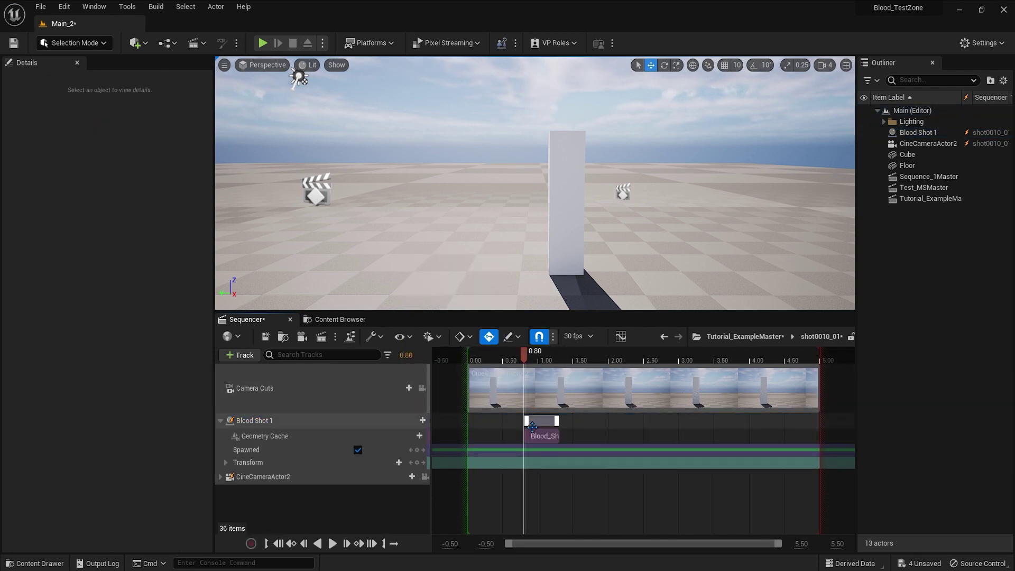
pyautogui.moveTo(524, 359)
pyautogui.mouseDown()
pyautogui.moveTo(544, 362)
pyautogui.moveTo(533, 363)
pyautogui.mouseUp()
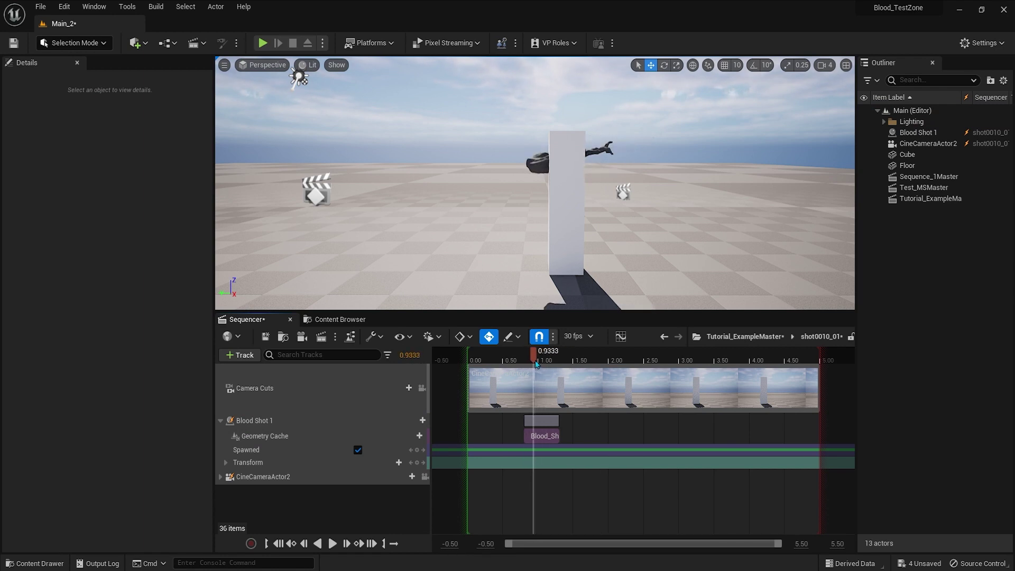
# Move the blood splash to the column's upper side edge, at about X 557, Y -822.6, Z 183.5
pyautogui.click(541, 435)
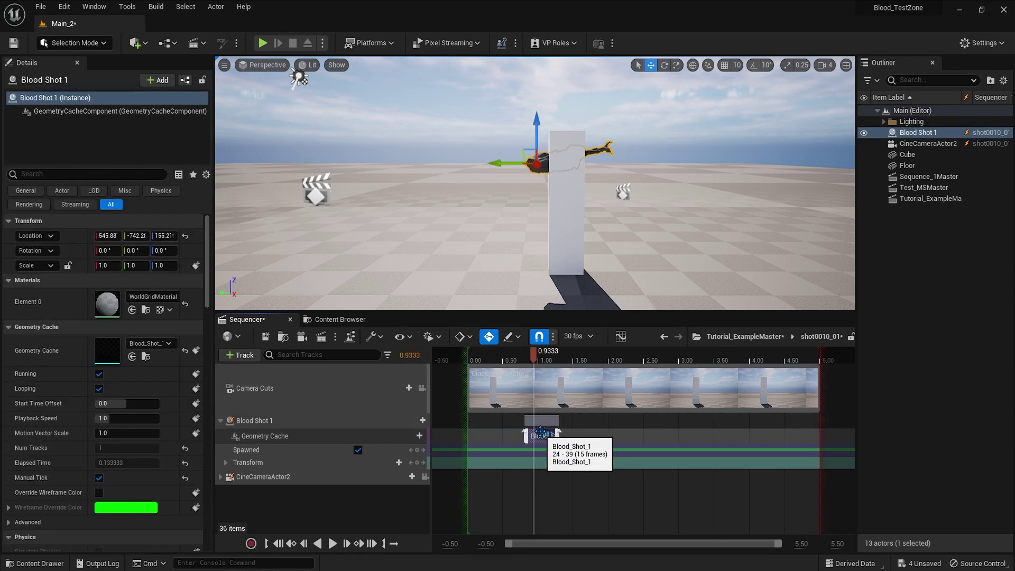
pyautogui.moveTo(497, 165); pyautogui.dragTo(552, 189)
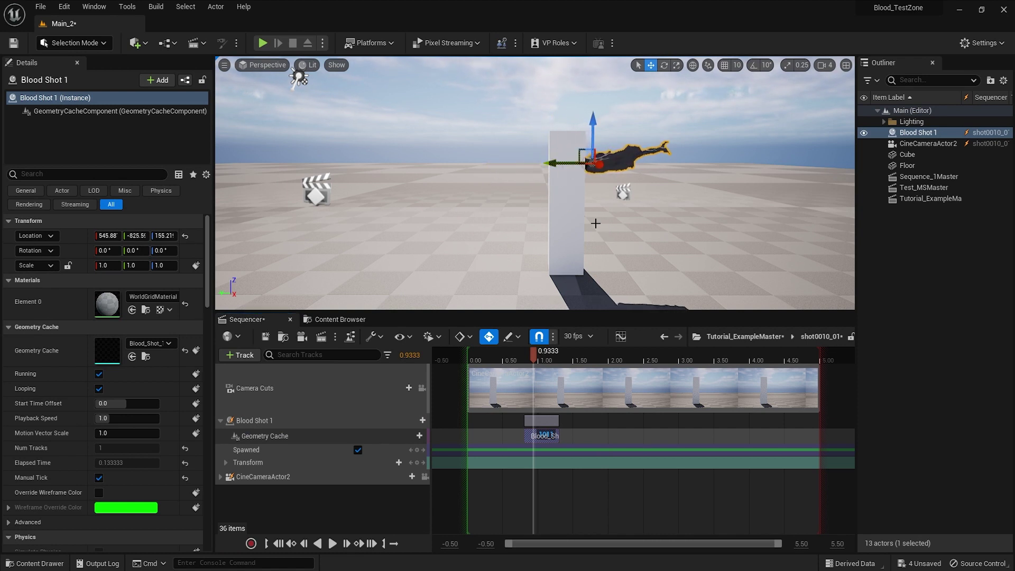
pyautogui.moveTo(596, 222); pyautogui.dragTo(529, 226, button='right')
pyautogui.press('w')
pyautogui.press('e')
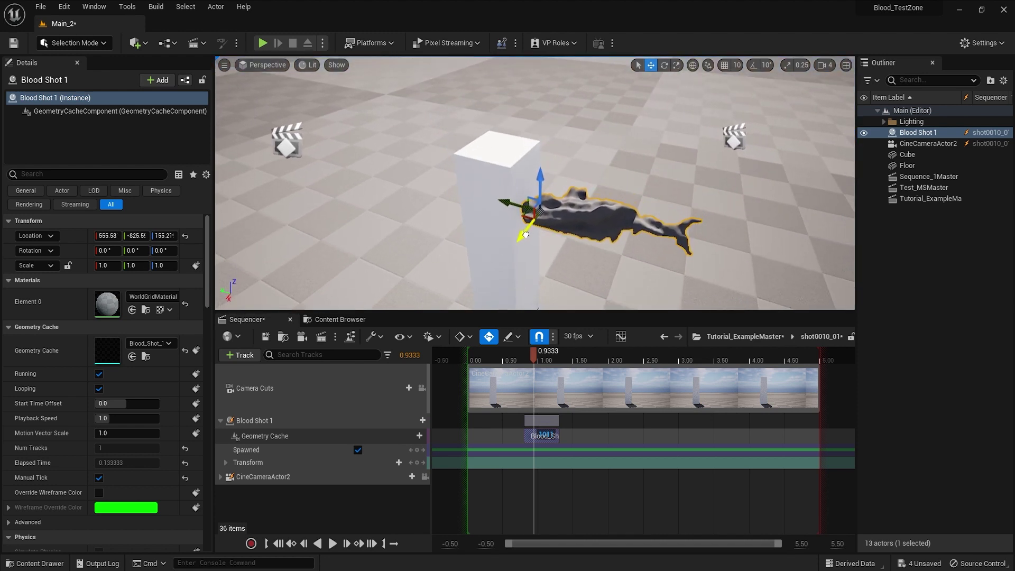
pyautogui.moveTo(529, 226); pyautogui.dragTo(506, 173)
pyautogui.moveTo(514, 264)
pyautogui.mouseDown(button='right')
pyautogui.moveTo(550, 222)
pyautogui.moveTo(514, 263)
pyautogui.mouseUp(button='right')
pyautogui.press('q')
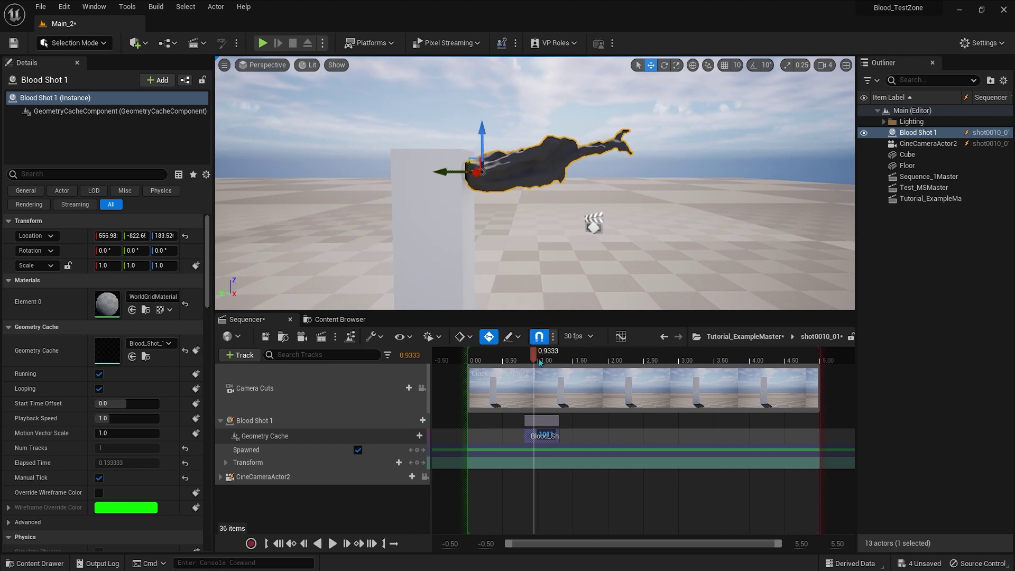
# At 1.00, tilt the blood splash downward to about -50.2° in X and reposition it against the column
pyautogui.moveTo(540, 363)
pyautogui.mouseDown()
pyautogui.moveTo(515, 363)
pyautogui.moveTo(567, 363)
pyautogui.moveTo(540, 368)
pyautogui.mouseUp()
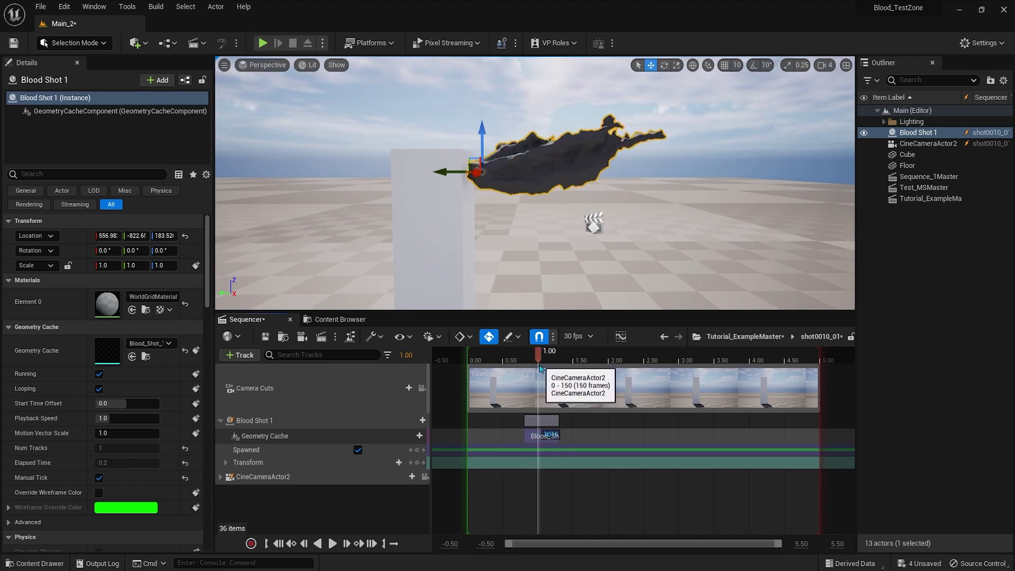
pyautogui.press('e')
pyautogui.moveTo(506, 120); pyautogui.dragTo(482, 165)
pyautogui.press('w')
pyautogui.moveTo(448, 208); pyautogui.dragTo(442, 208)
pyautogui.moveTo(475, 165); pyautogui.dragTo(474, 146)
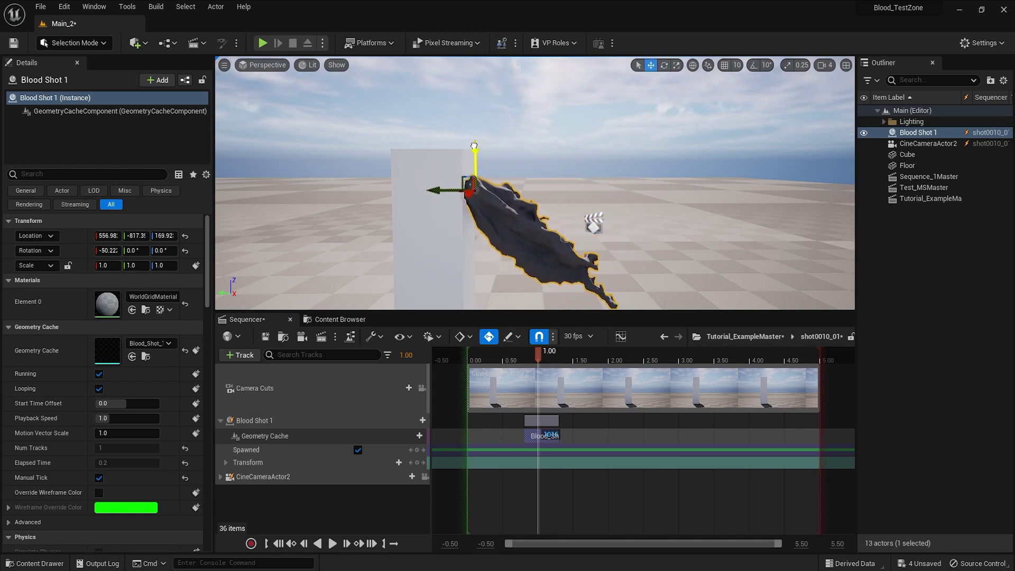
# Expand Blood Shot 1's Transform track and key its location, rotation and scale at 0.8333
pyautogui.click(254, 421)
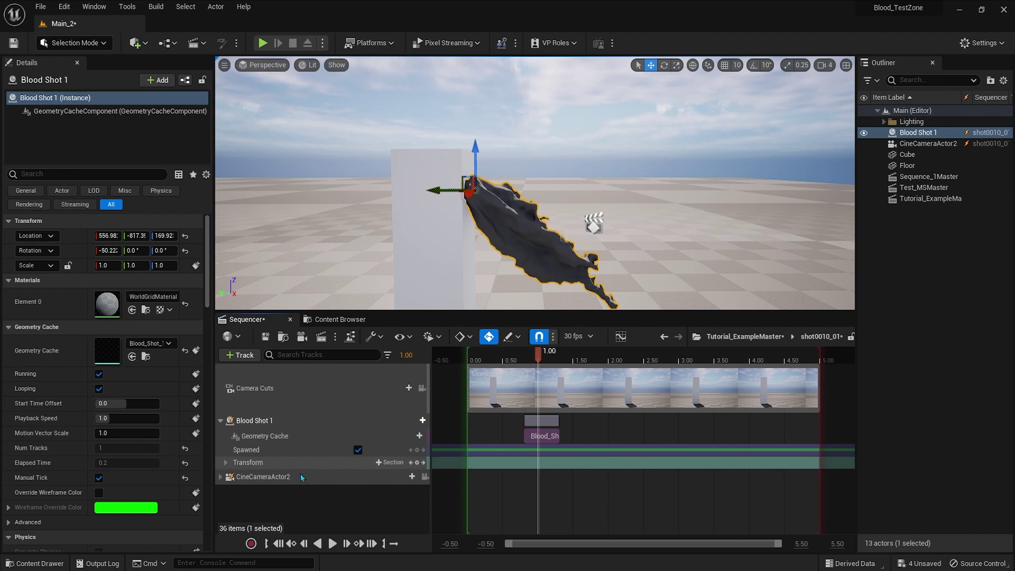
pyautogui.click(226, 462)
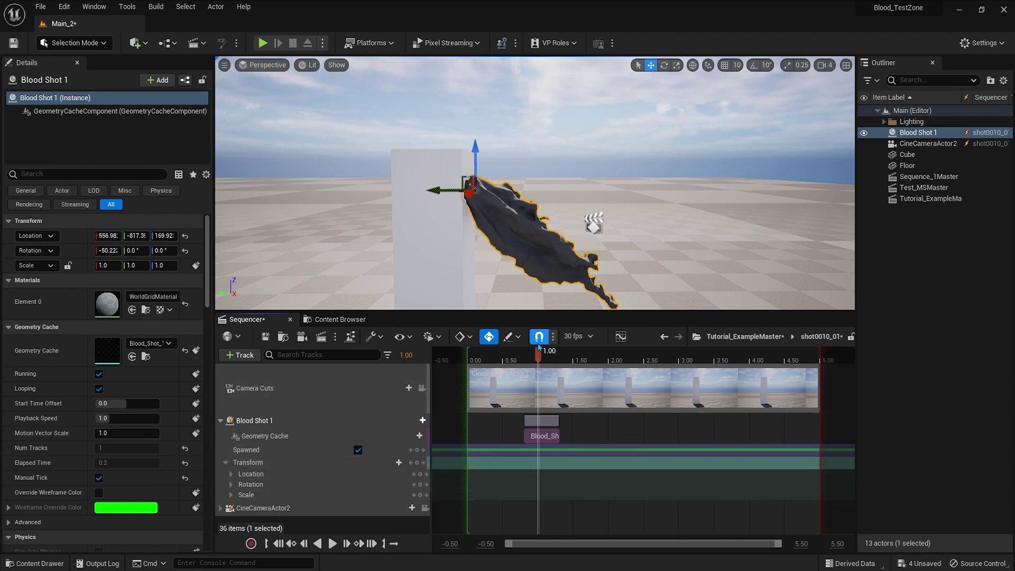
pyautogui.click(423, 462)
pyautogui.click(416, 463)
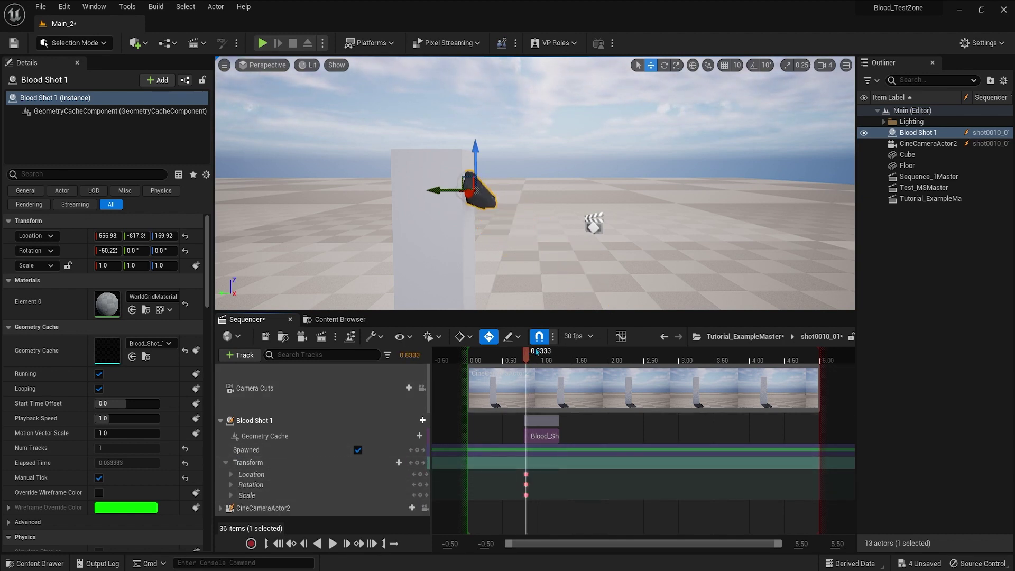
# Key the Spawned track at 1.10 and try raising and rotating the blood splash at that time
pyautogui.moveTo(528, 354); pyautogui.dragTo(545, 353)
pyautogui.click(418, 450)
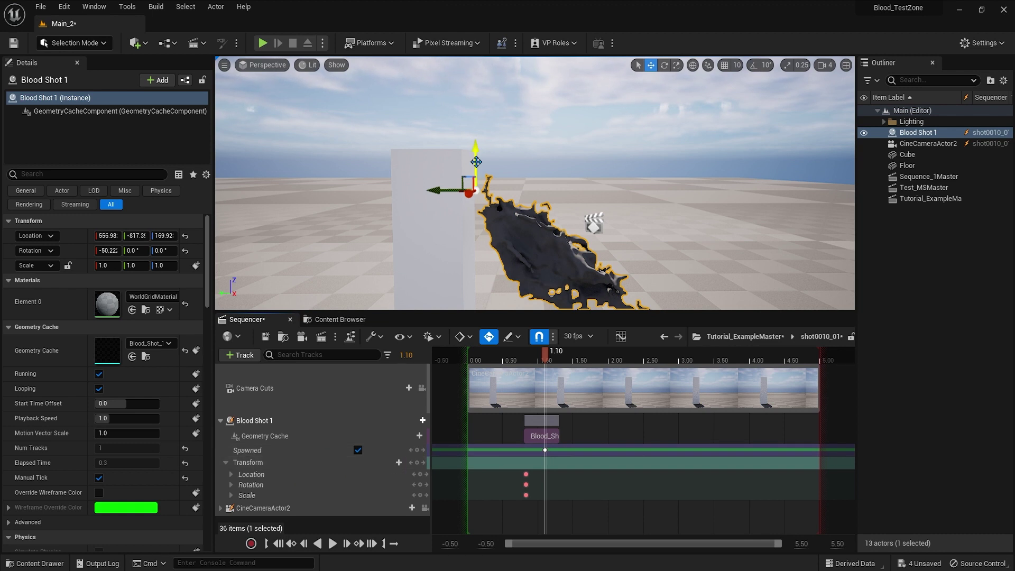
pyautogui.moveTo(475, 164); pyautogui.dragTo(475, 124)
pyautogui.press('e')
pyautogui.moveTo(524, 171); pyautogui.dragTo(550, 137)
# Delete Blood Shot 1's transform keys at 0.8333 and review the Transform track's options
pyautogui.moveTo(545, 361); pyautogui.dragTo(526, 370)
pyautogui.moveTo(555, 503); pyautogui.dragTo(505, 472)
pyautogui.press('Delete')
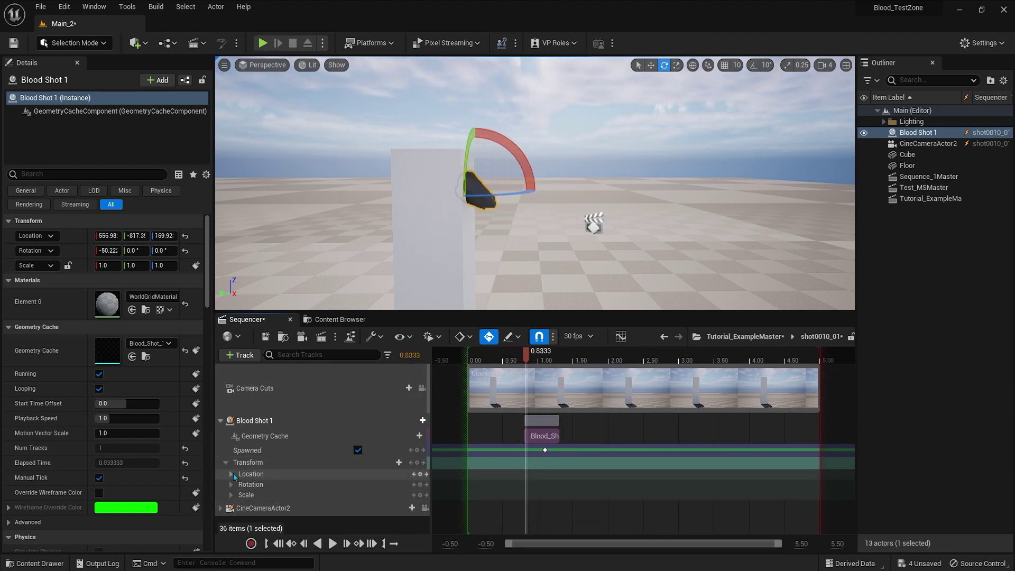
pyautogui.rightClick(310, 463)
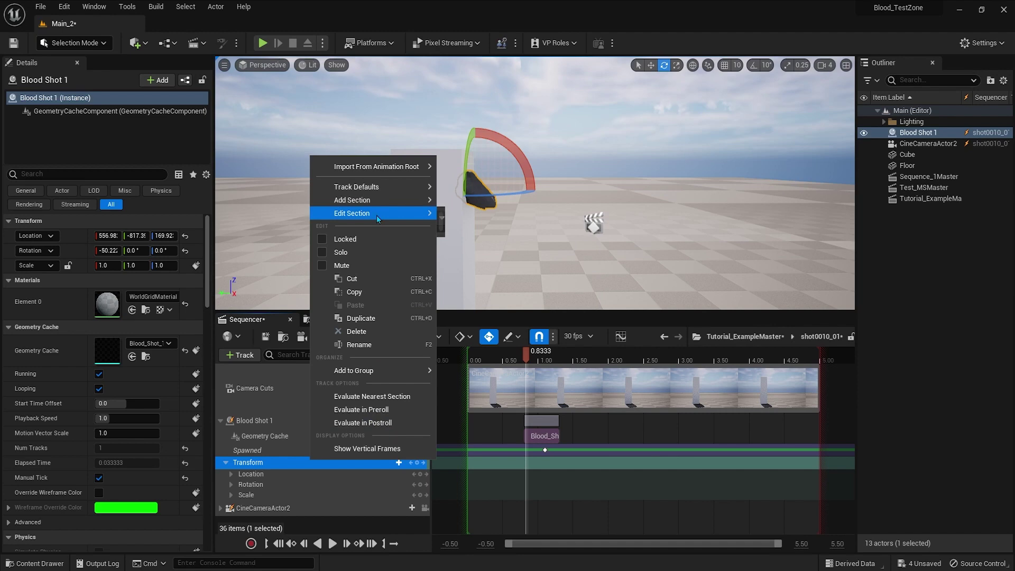
pyautogui.click(296, 462)
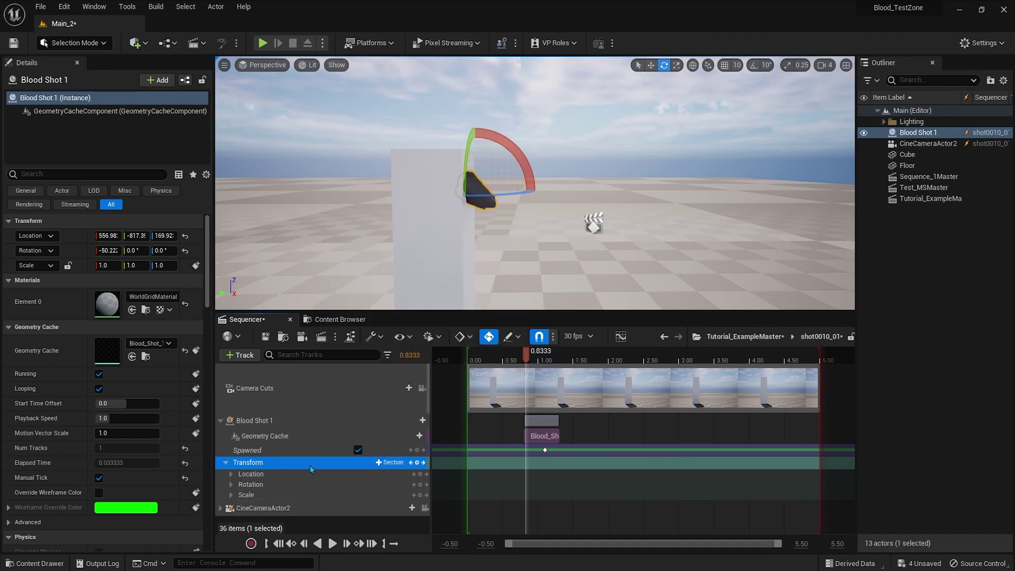
pyautogui.rightClick(310, 465)
pyautogui.press('Escape')
# Undo Blood Shot 1's keyframe edits and downward tilt, checking the splash at 1.0667
pyautogui.hotkey('ctrl', 'z')
pyautogui.hotkey('ctrl', 'z')
pyautogui.hotkey('ctrl', 'z')
pyautogui.moveTo(527, 358)
pyautogui.mouseDown()
pyautogui.moveTo(541, 359)
pyautogui.moveTo(517, 360)
pyautogui.moveTo(546, 365)
pyautogui.moveTo(518, 365)
pyautogui.moveTo(543, 365)
pyautogui.mouseUp()
pyautogui.hotkey('ctrl', 'z')
pyautogui.hotkey('ctrl', 'z')
pyautogui.hotkey('ctrl', 'z')
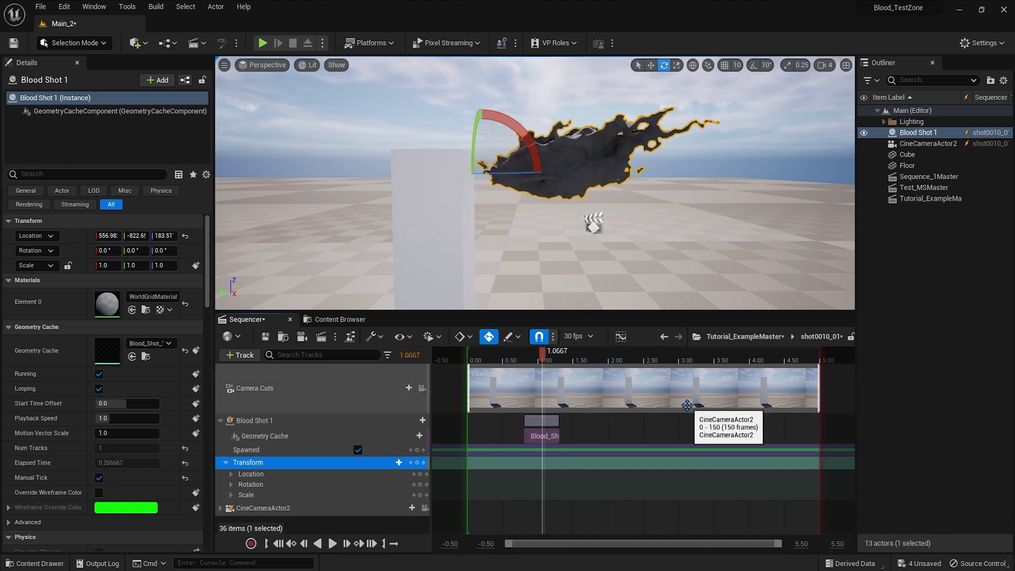
# Arrange the color, constant and normal texture nodes of Blood_Cartoon_Mat1 in a compact column beside the material output
pyautogui.click(310, 66)
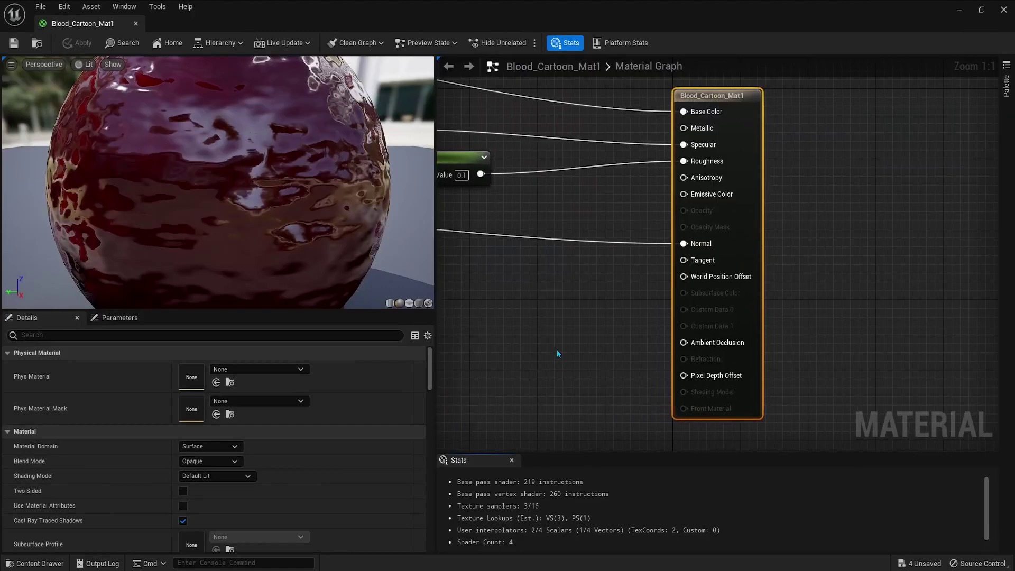
pyautogui.scroll(-3, 557, 350)
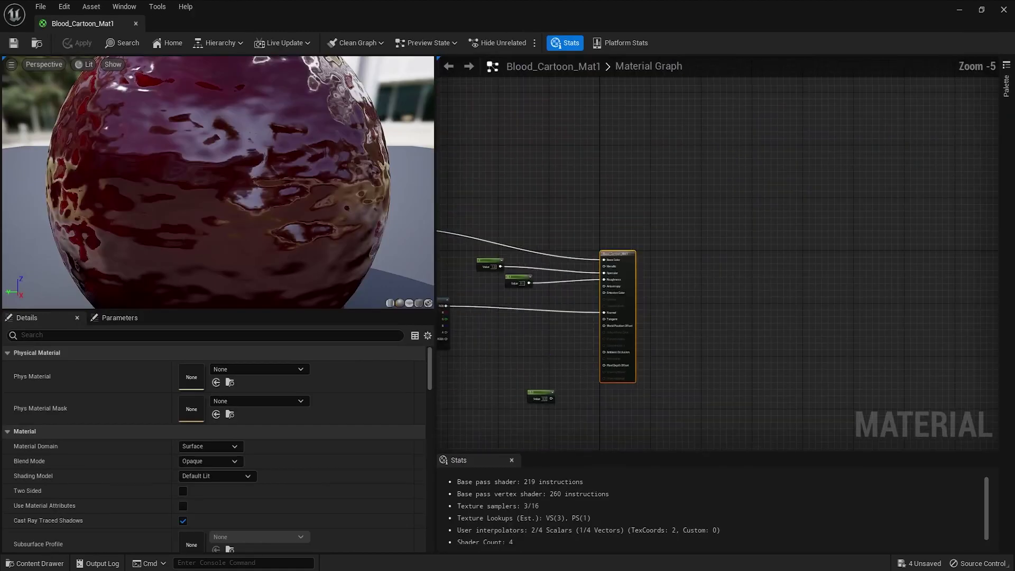
pyautogui.moveTo(545, 349); pyautogui.dragTo(707, 307, button='right')
pyautogui.moveTo(539, 179); pyautogui.dragTo(678, 169)
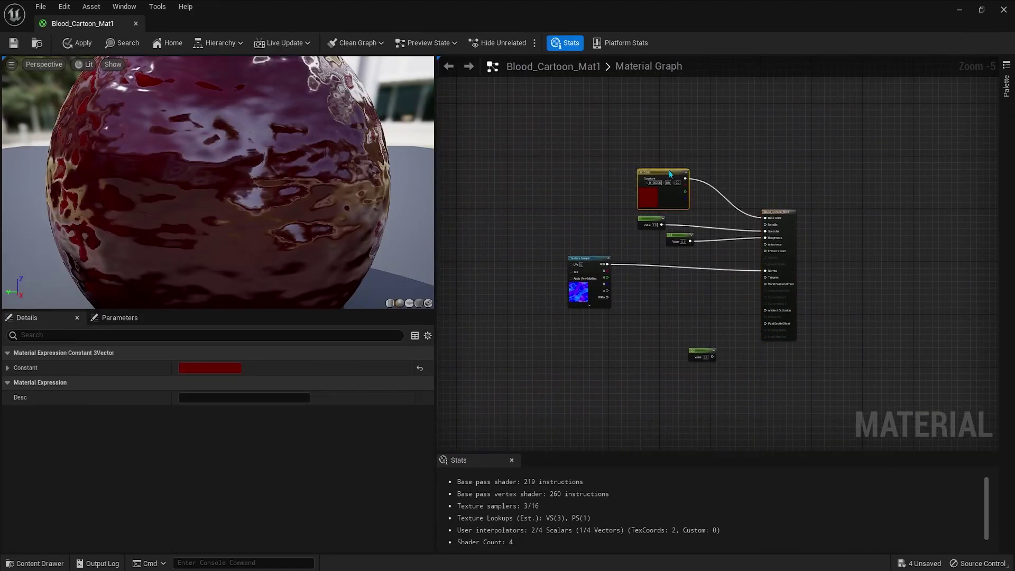
pyautogui.moveTo(683, 240); pyautogui.dragTo(677, 252)
pyautogui.moveTo(650, 220); pyautogui.dragTo(674, 221)
pyautogui.moveTo(603, 266); pyautogui.dragTo(689, 279)
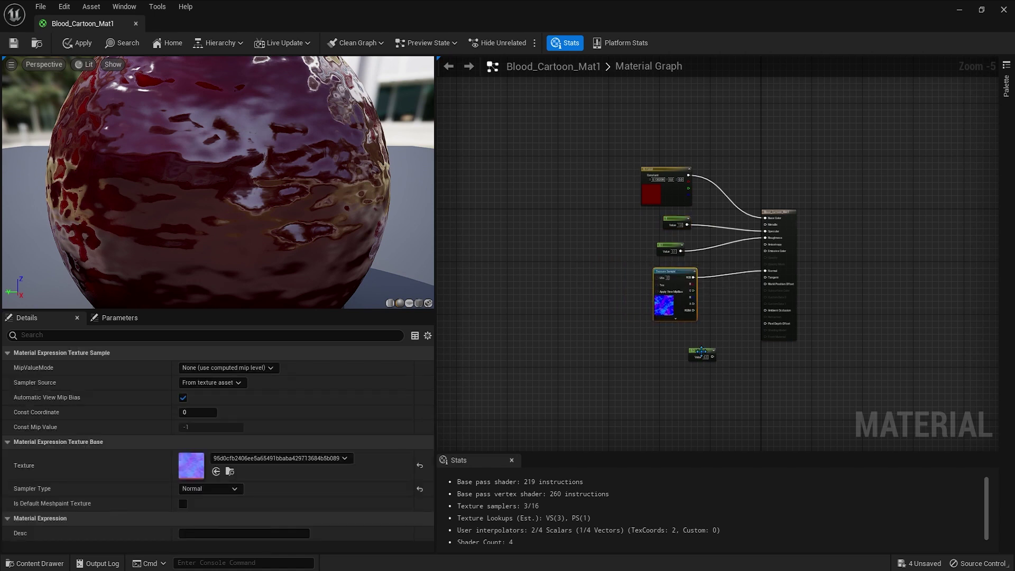
# Delete the unconnected 0.3 constant beneath the normal Texture Sample in the material graph
pyautogui.moveTo(701, 351); pyautogui.dragTo(671, 337)
pyautogui.scroll(4, 717, 359)
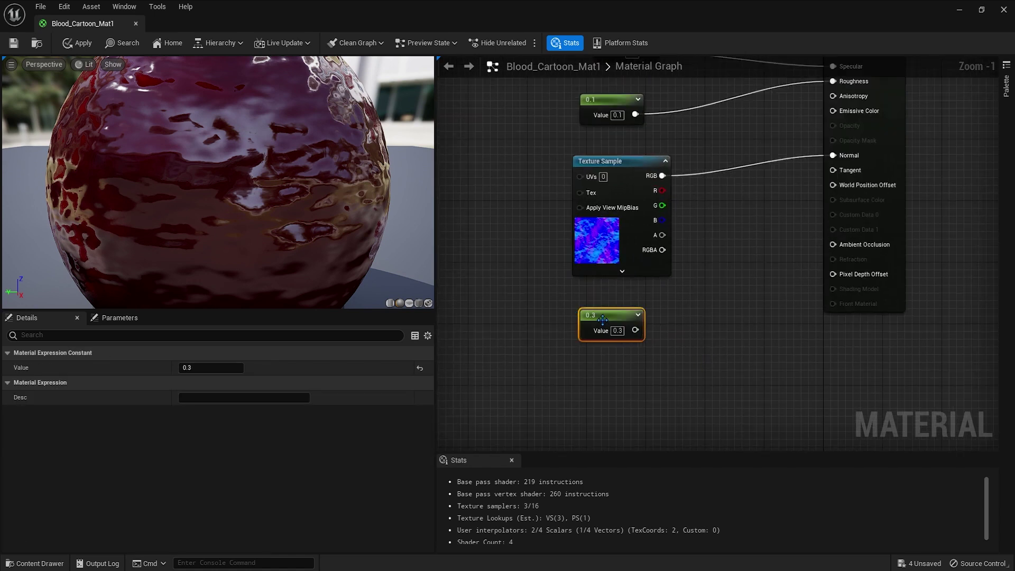
pyautogui.press('Delete')
pyautogui.press('Home')
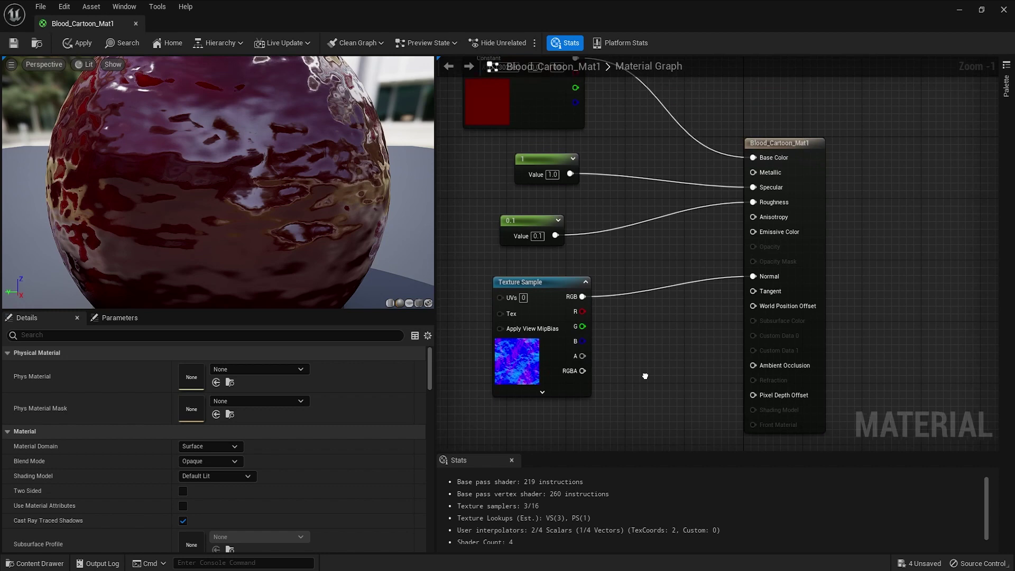
# Examine the Texture Sample's normal map in the texture editor, including its compression details and Oodle encoding settings, and close it
pyautogui.doubleClick(520, 384)
pyautogui.scroll(-3, 452, 252)
pyautogui.scroll(2, 452, 252)
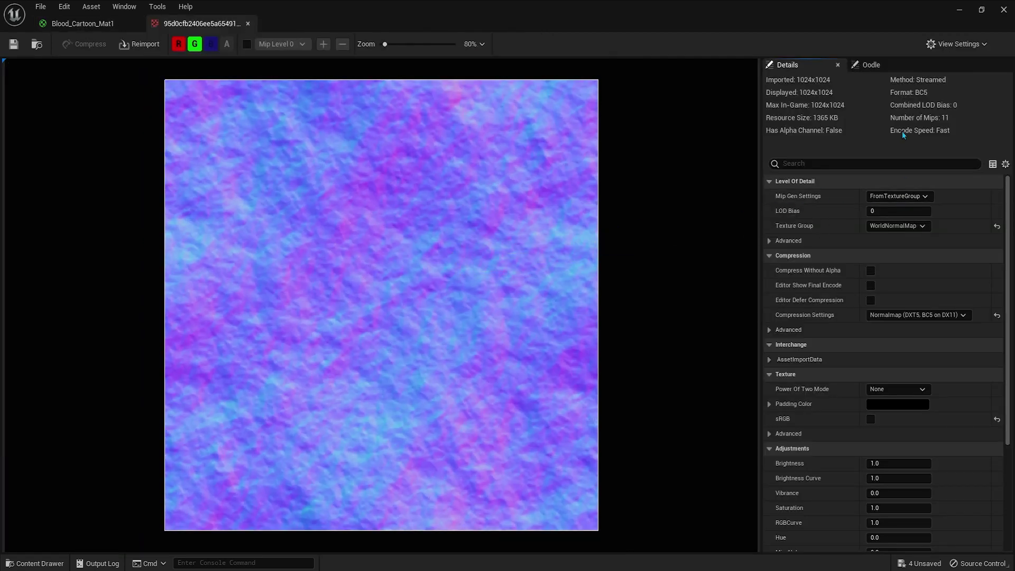
pyautogui.click(858, 65)
pyautogui.click(804, 67)
pyautogui.click(857, 67)
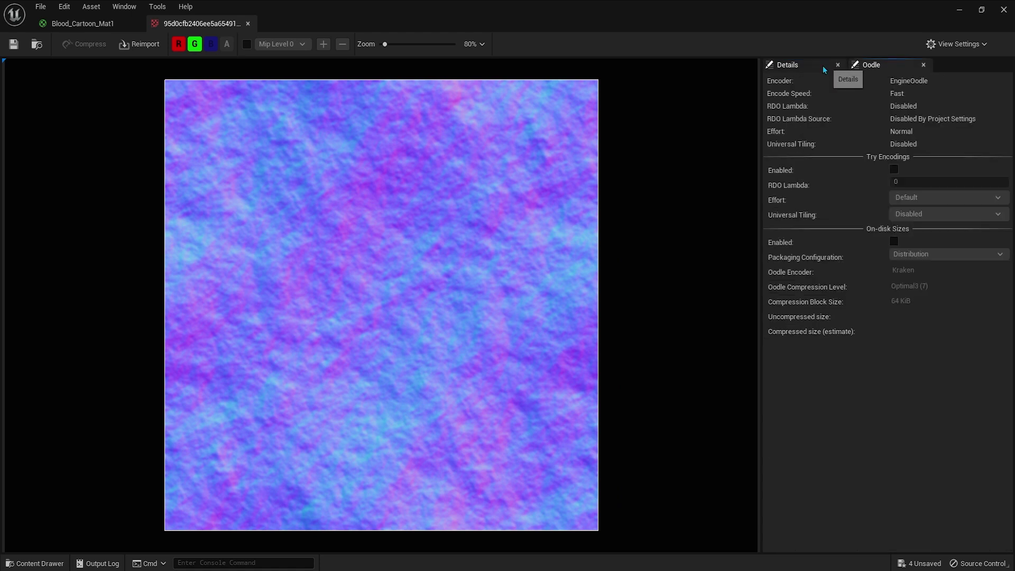
pyautogui.click(823, 69)
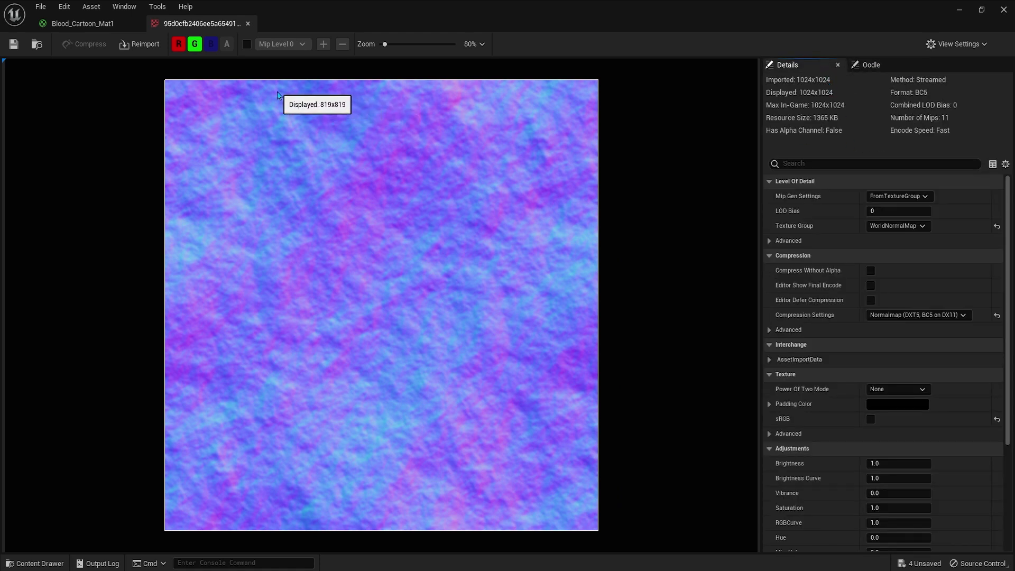
pyautogui.click(248, 23)
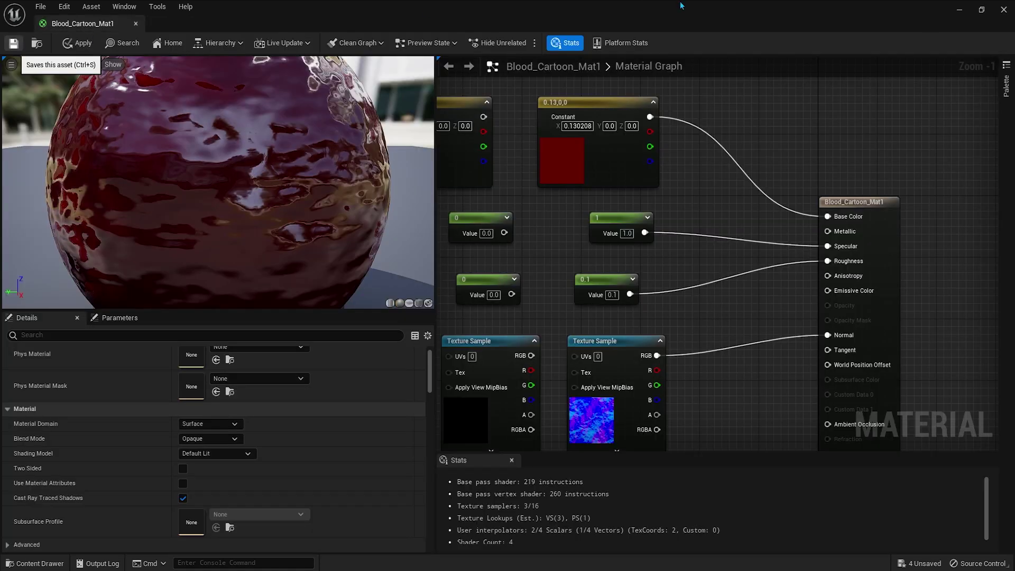
# Close the material editor, apply Blood_Cartoon_Mat1 to Blood Shot 1 and preview the splash through the shot camera
pyautogui.click(1002, 10)
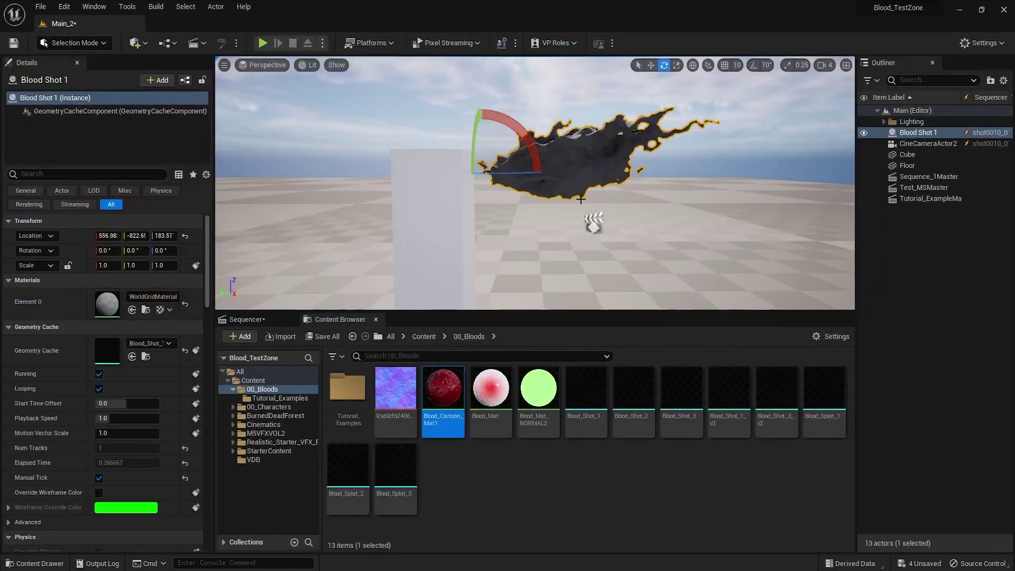
pyautogui.moveTo(443, 391); pyautogui.dragTo(590, 161)
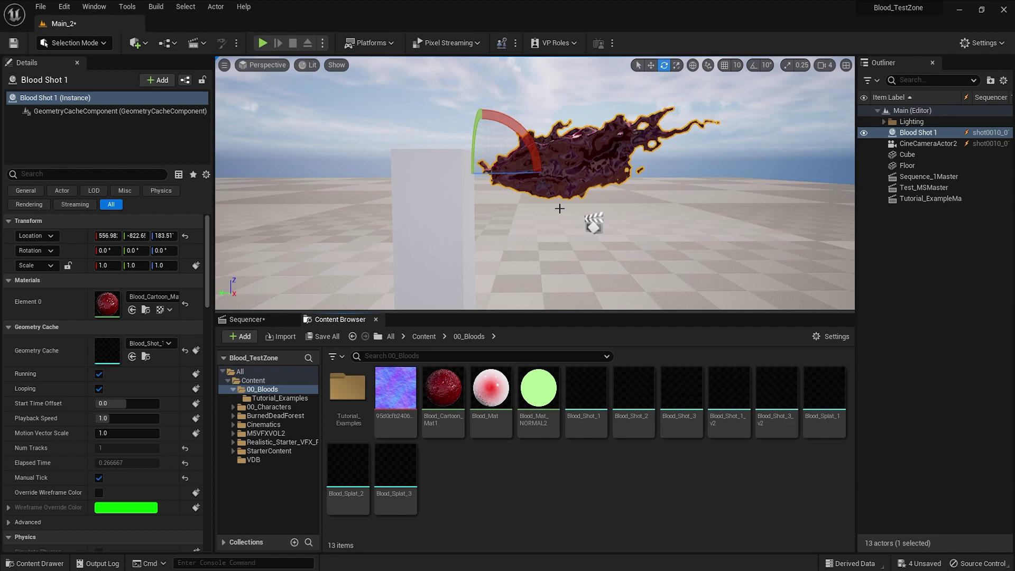
pyautogui.click(255, 323)
pyautogui.click(422, 388)
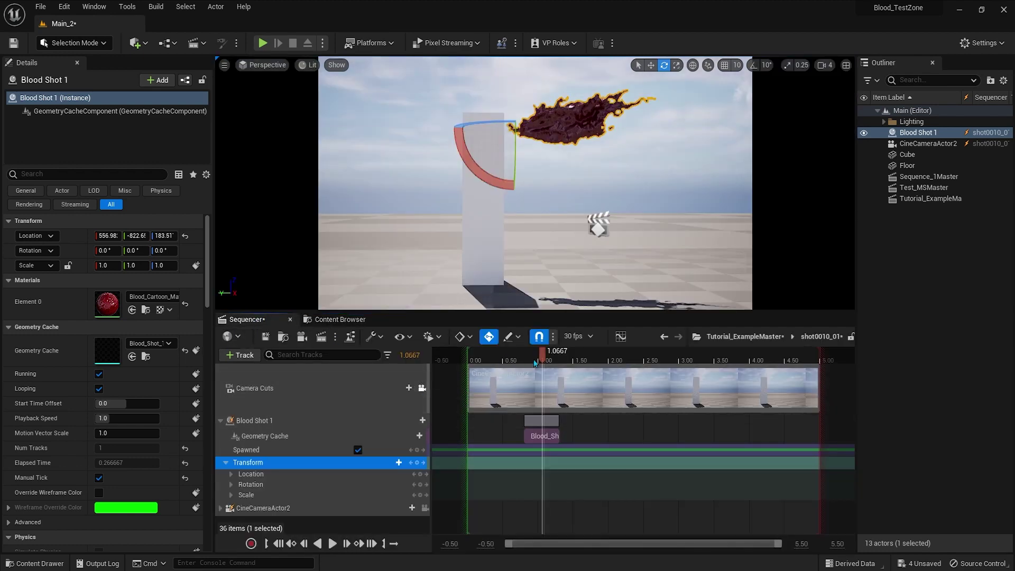
pyautogui.moveTo(545, 361); pyautogui.dragTo(567, 367)
pyautogui.press('space')
# Try feeding the Fresnel node straight into the color Multiply's B input and reconnect the 5.0 constant there
pyautogui.moveTo(594, 353); pyautogui.dragTo(655, 240)
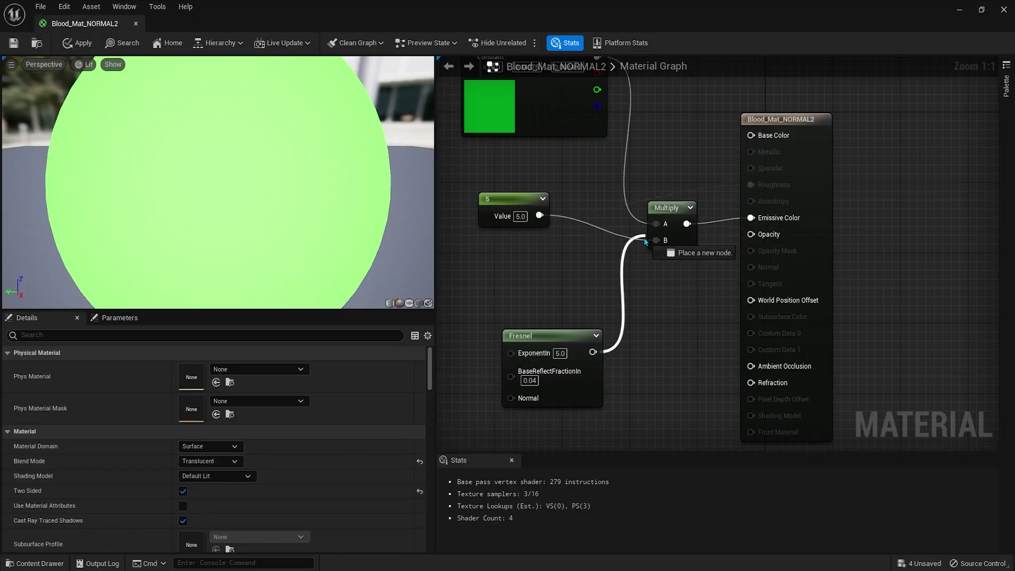
pyautogui.click(552, 336)
pyautogui.moveTo(553, 336); pyautogui.dragTo(503, 314)
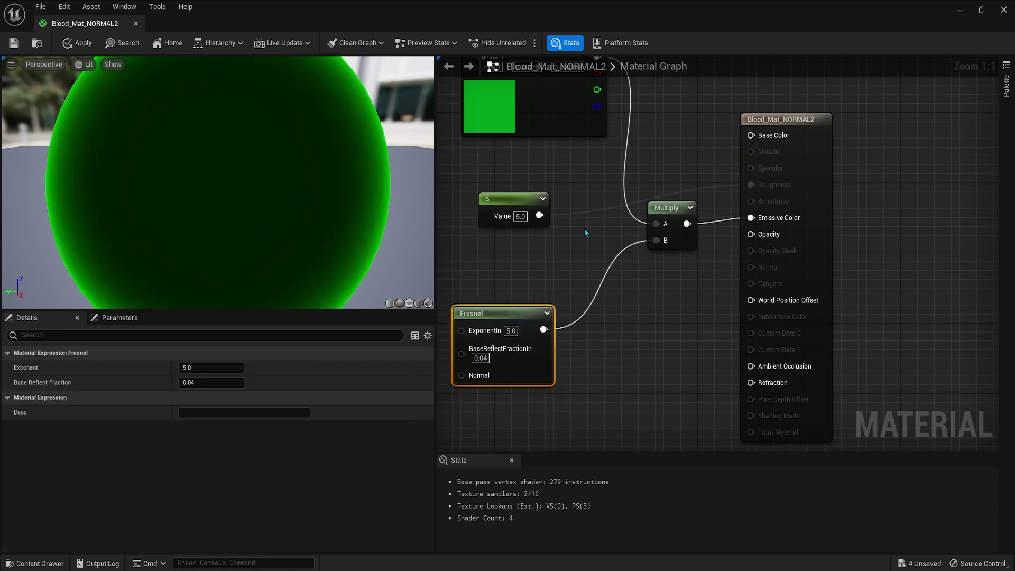
pyautogui.moveTo(540, 216); pyautogui.dragTo(656, 240)
pyautogui.rightClick(625, 296)
pyautogui.write('mul')
pyautogui.press('Return')
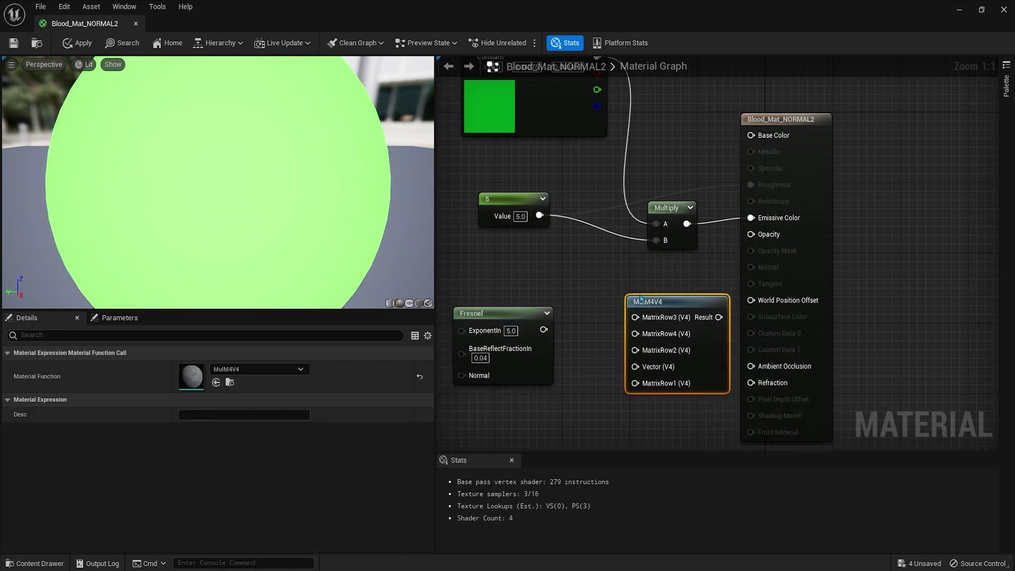
pyautogui.press('Delete')
# Multiply the 5.0 constant by Fresnel with exponent 4.253618 and base reflect fraction 0.024, feeding the result into the emissive Multiply's B input
pyautogui.press('m')
pyautogui.click(615, 296)
pyautogui.moveTo(638, 300); pyautogui.dragTo(614, 268)
pyautogui.moveTo(539, 215); pyautogui.dragTo(597, 286)
pyautogui.moveTo(627, 285); pyautogui.dragTo(655, 240)
pyautogui.moveTo(544, 329); pyautogui.dragTo(597, 302)
pyautogui.click(489, 312)
# Add a constant and another Multiply that combines it with the Fresnel product, and connect the result to Opacity
pyautogui.press('1')
pyautogui.click(590, 380)
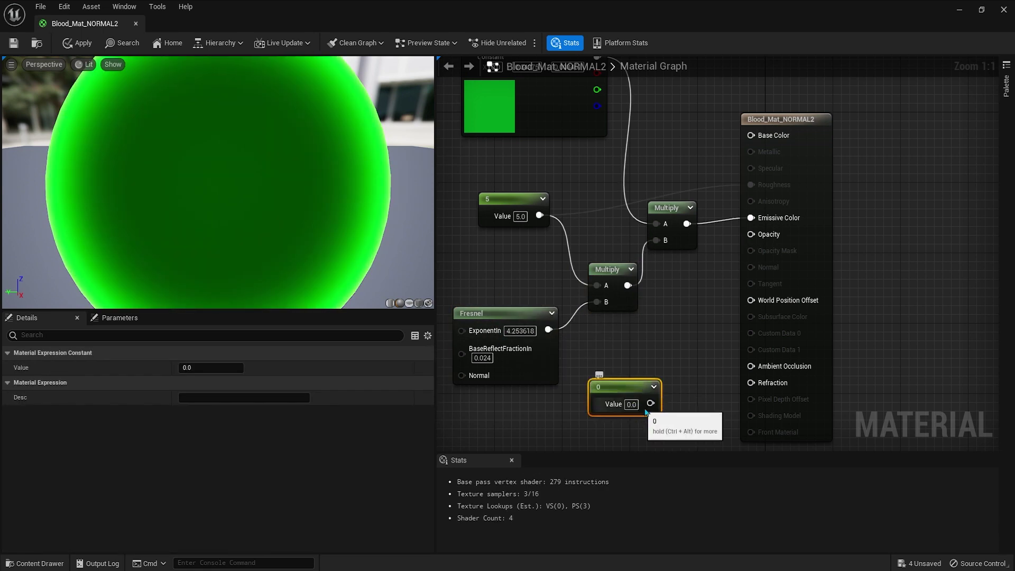
pyautogui.press('m')
pyautogui.click(687, 285)
pyautogui.moveTo(712, 292); pyautogui.dragTo(751, 234)
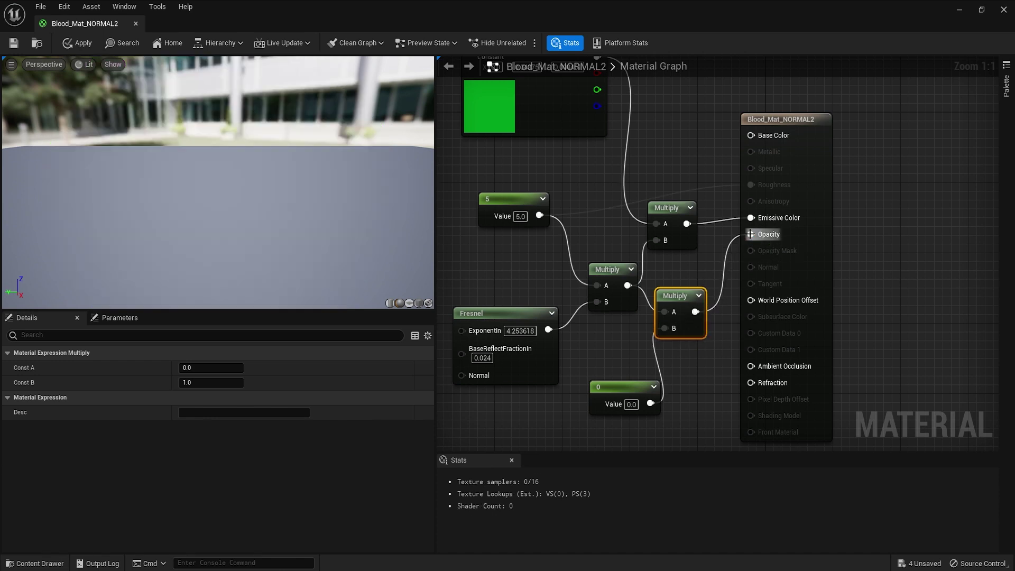
pyautogui.click(624, 387)
pyautogui.click(631, 404)
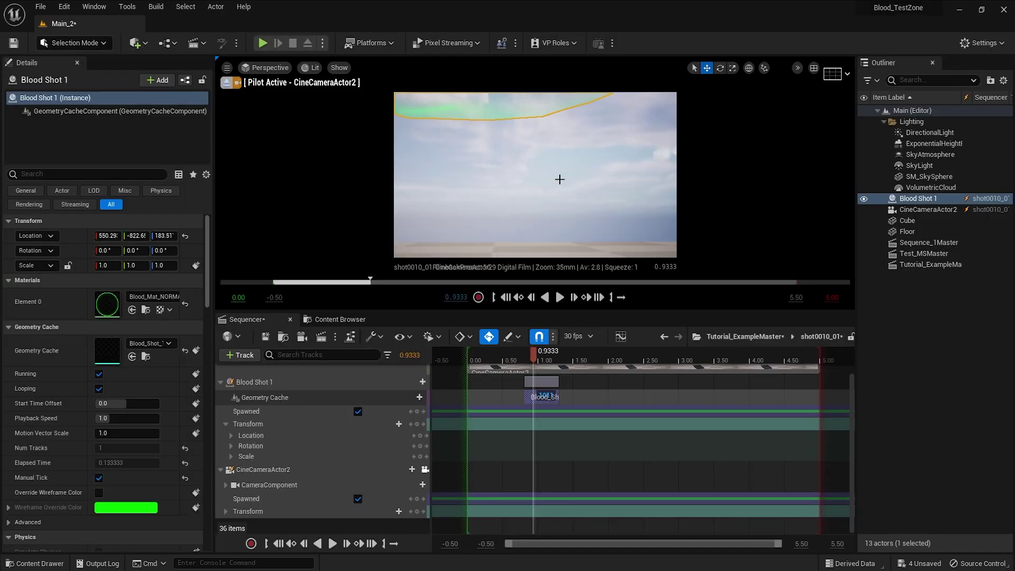
# Aim the piloted CineCameraActor2 so the blood splash beside the column is framed at 1.00, and open the Content Drawer
pyautogui.moveTo(537, 351)
pyautogui.mouseDown()
pyautogui.moveTo(553, 354)
pyautogui.moveTo(524, 355)
pyautogui.mouseUp()
pyautogui.click(526, 189)
pyautogui.moveTo(526, 190); pyautogui.dragTo(526, 217, button='right')
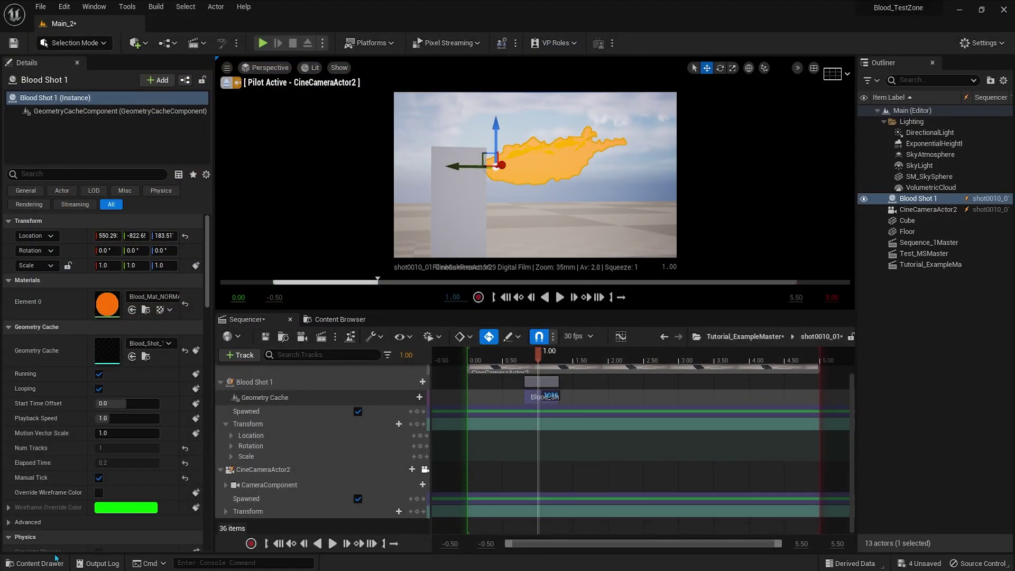
pyautogui.click(55, 557)
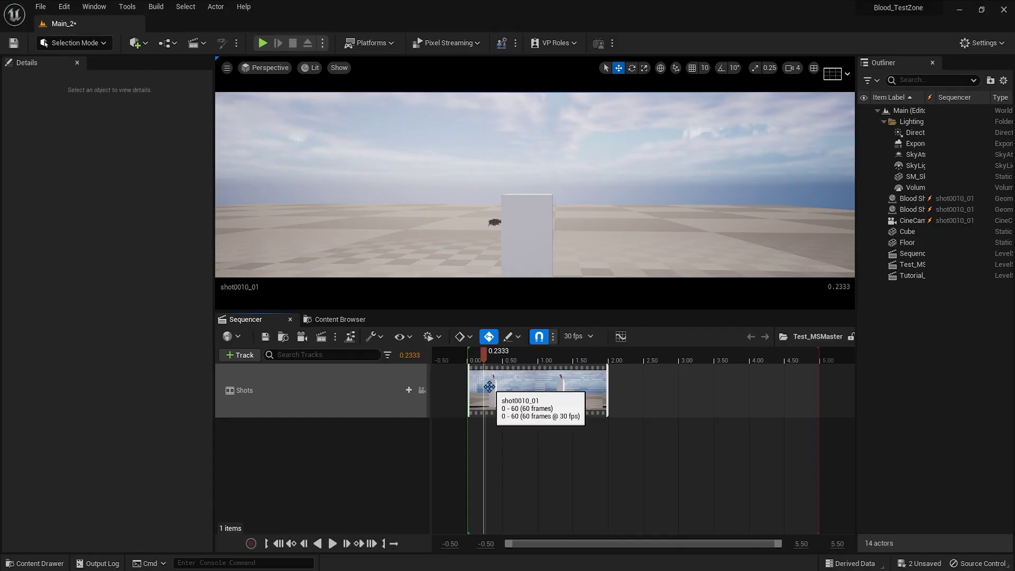
# Move Blood Shot 1 V 2 along Y to about -809.6, over Blood Shot 1's position, with the shot at 0.70
pyautogui.click(274, 425)
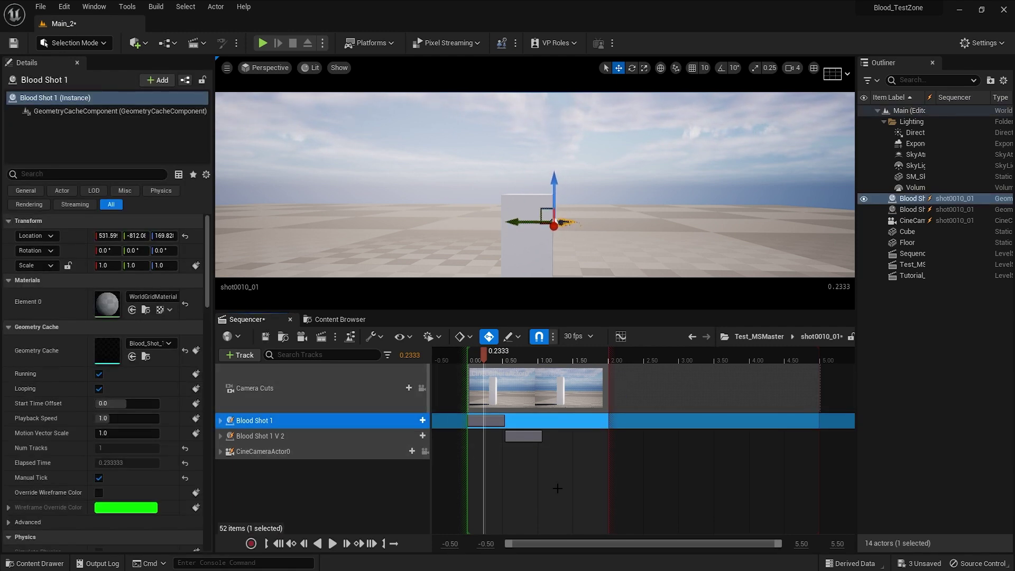
pyautogui.moveTo(500, 357)
pyautogui.mouseDown()
pyautogui.moveTo(534, 353)
pyautogui.moveTo(517, 353)
pyautogui.mouseUp()
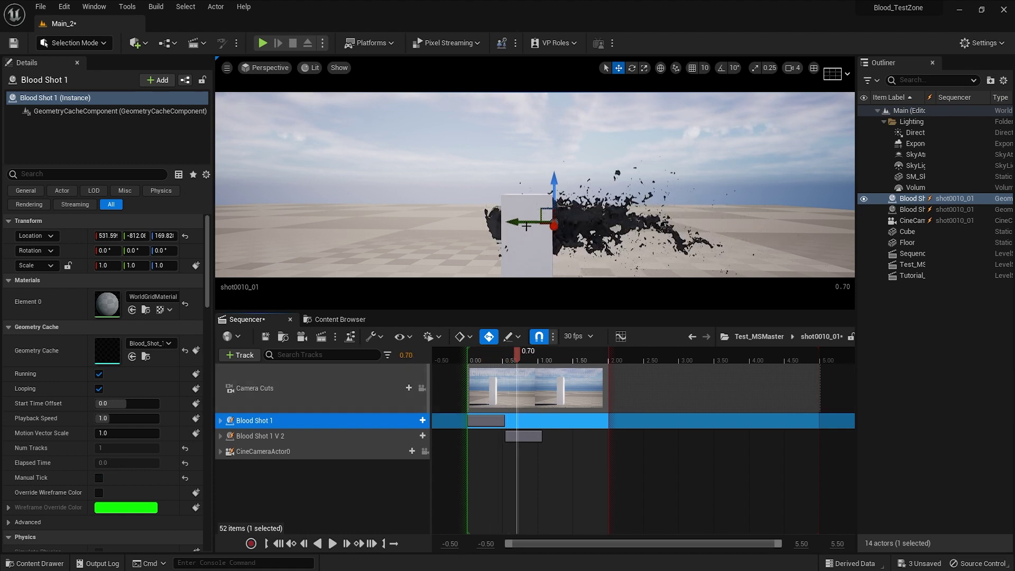
pyautogui.click(521, 435)
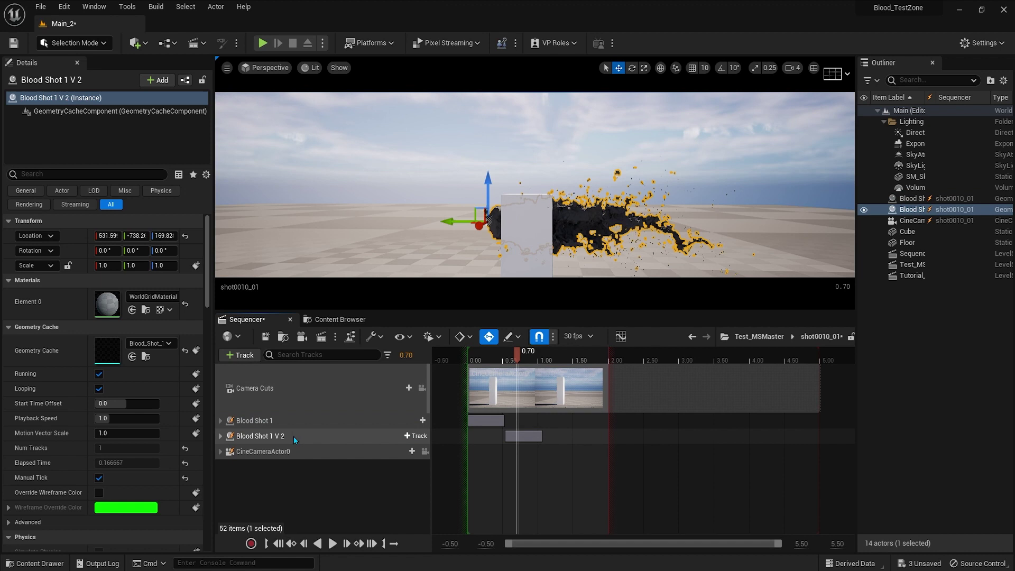
pyautogui.moveTo(504, 236); pyautogui.dragTo(511, 236)
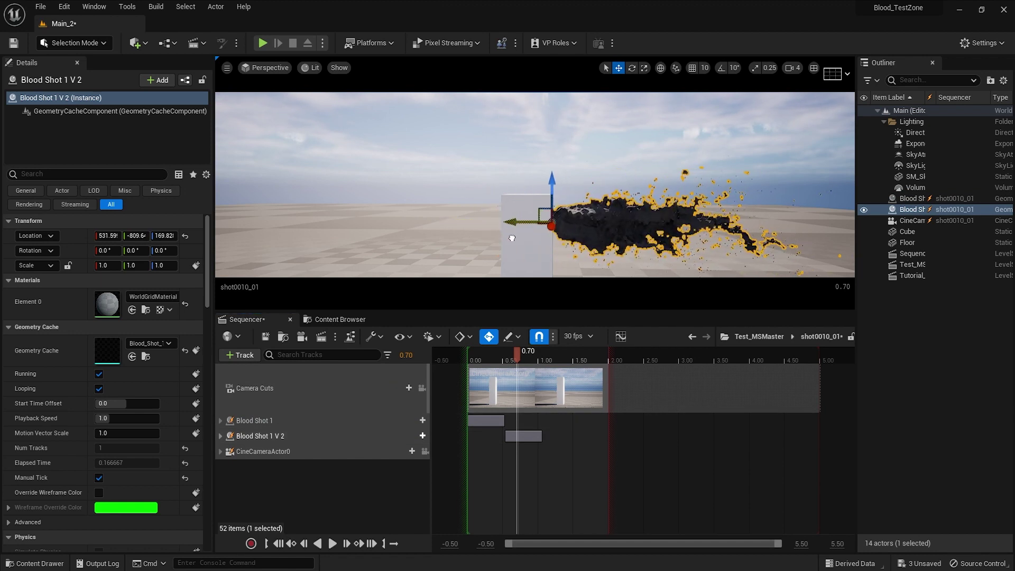
# Scrub and play Test_MSMaster's shot0010_01 to examine how Blood Shot 1 and Blood Shot 1 V 2 follow each other
pyautogui.click(492, 421)
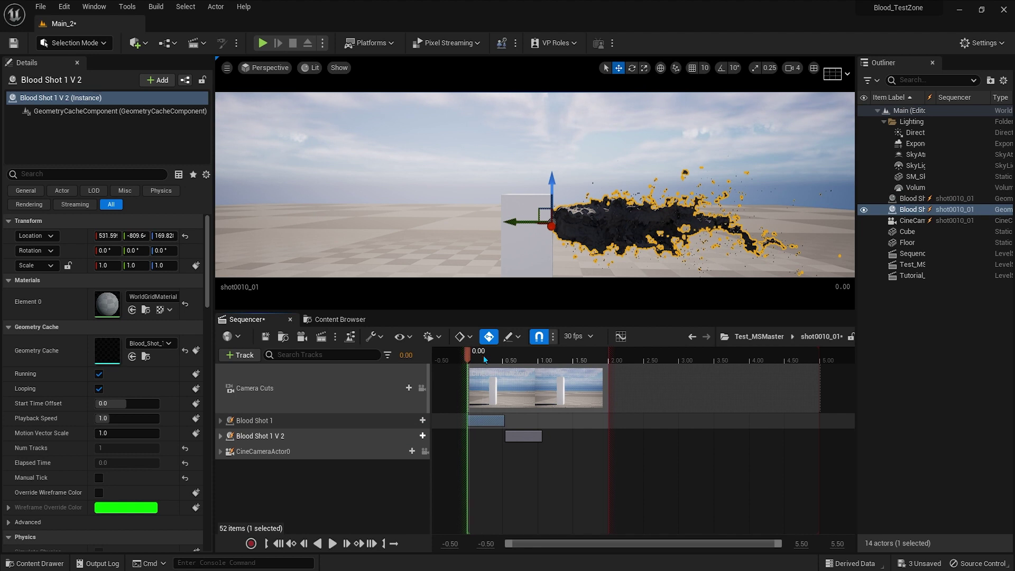
pyautogui.moveTo(484, 359); pyautogui.dragTo(504, 360)
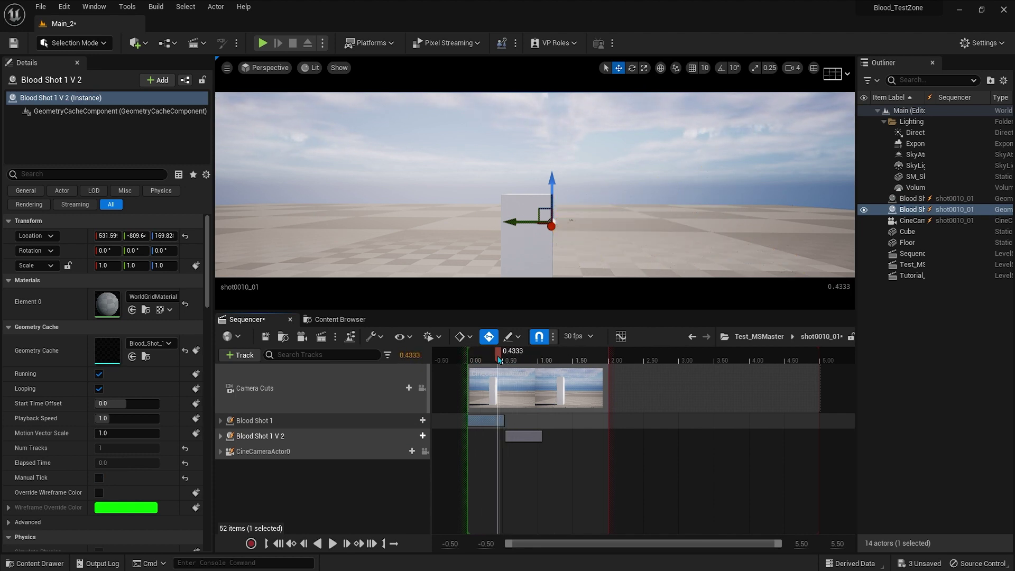
pyautogui.moveTo(498, 360); pyautogui.dragTo(467, 360)
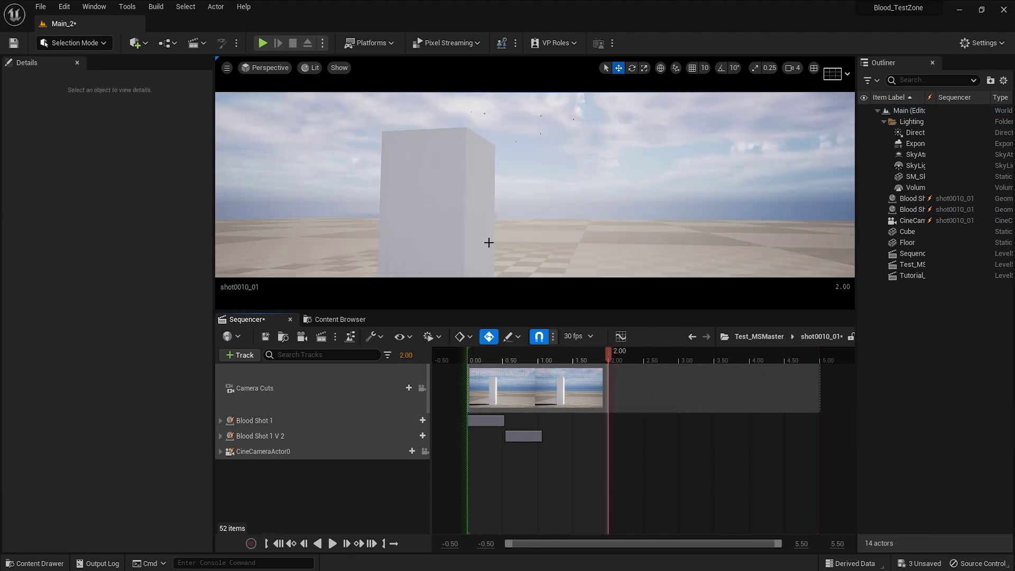
pyautogui.press('space')
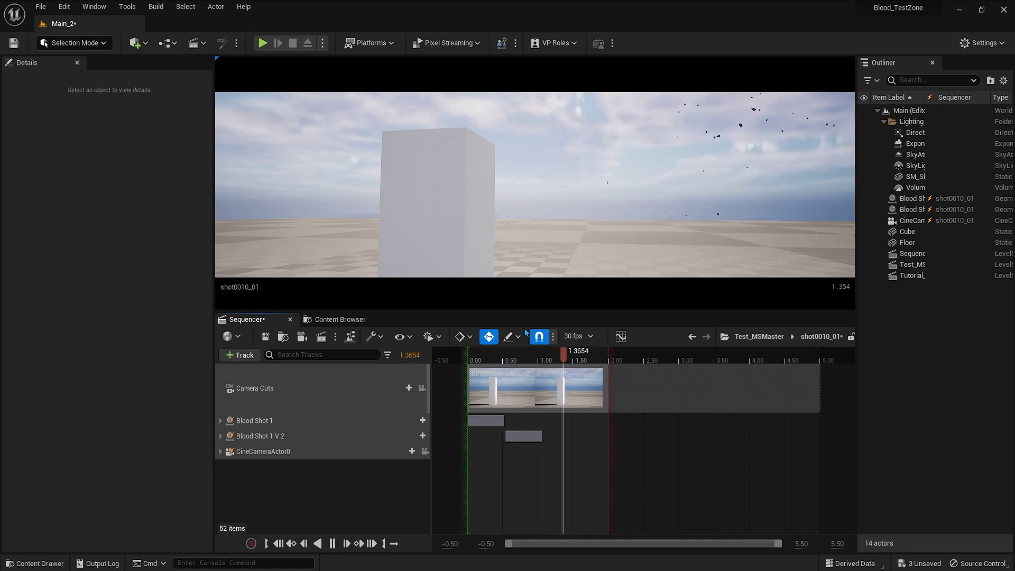
pyautogui.click(483, 359)
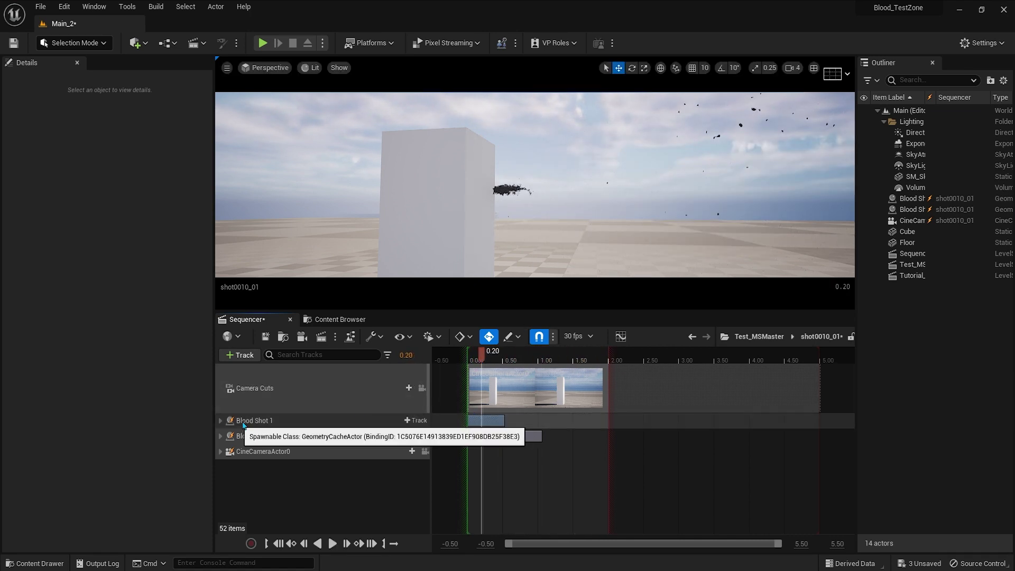
pyautogui.click(228, 421)
pyautogui.click(516, 436)
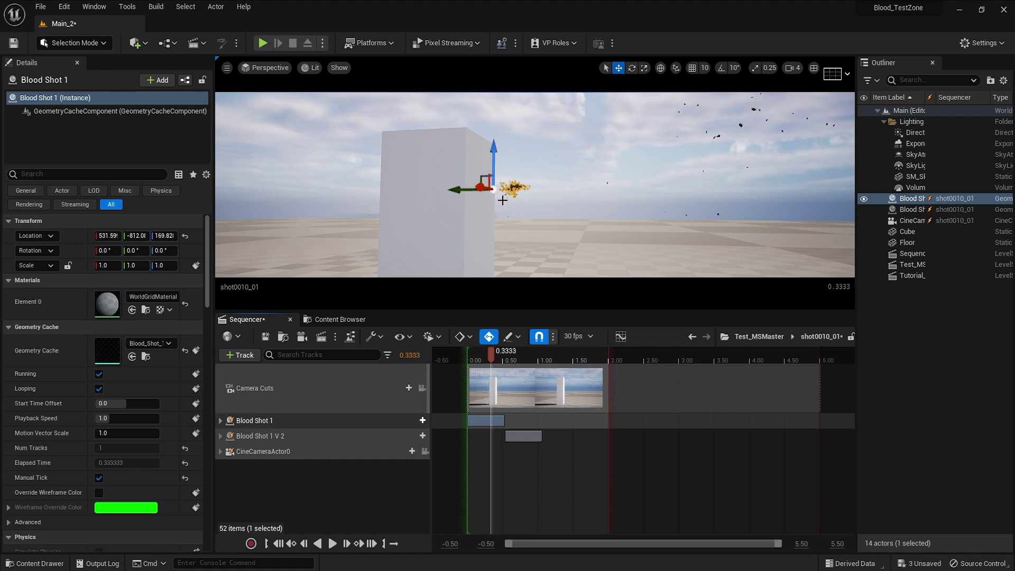
pyautogui.moveTo(492, 353)
pyautogui.mouseDown()
pyautogui.moveTo(555, 353)
pyautogui.moveTo(486, 356)
pyautogui.mouseUp()
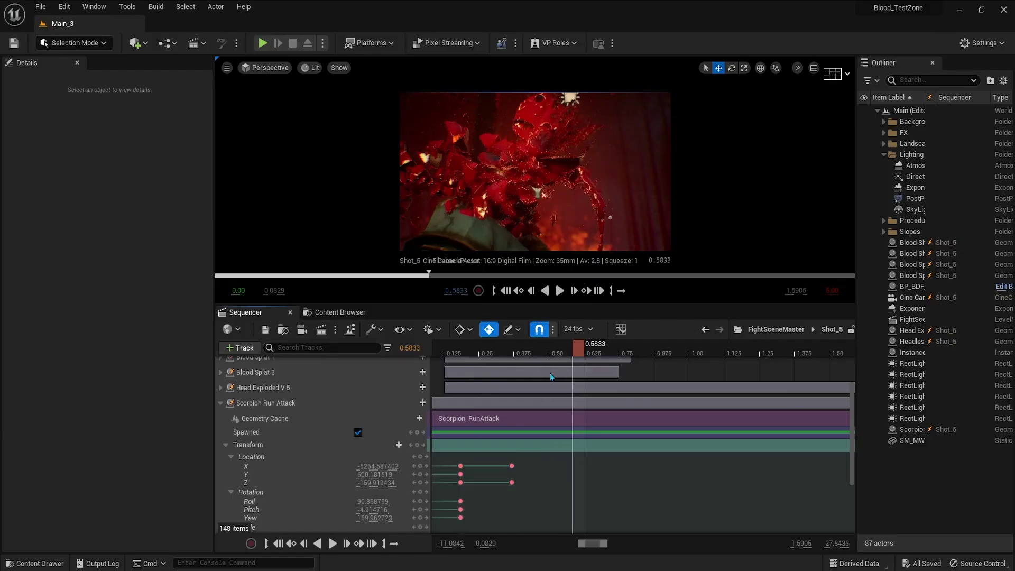
# Review Shot_5's clip ranges and Headless Subzero V 1's Spawned track in the FightSceneMaster sequence
pyautogui.moveTo(579, 543)
pyautogui.mouseDown()
pyautogui.moveTo(556, 546)
pyautogui.moveTo(576, 545)
pyautogui.mouseUp()
pyautogui.moveTo(631, 549); pyautogui.dragTo(636, 545)
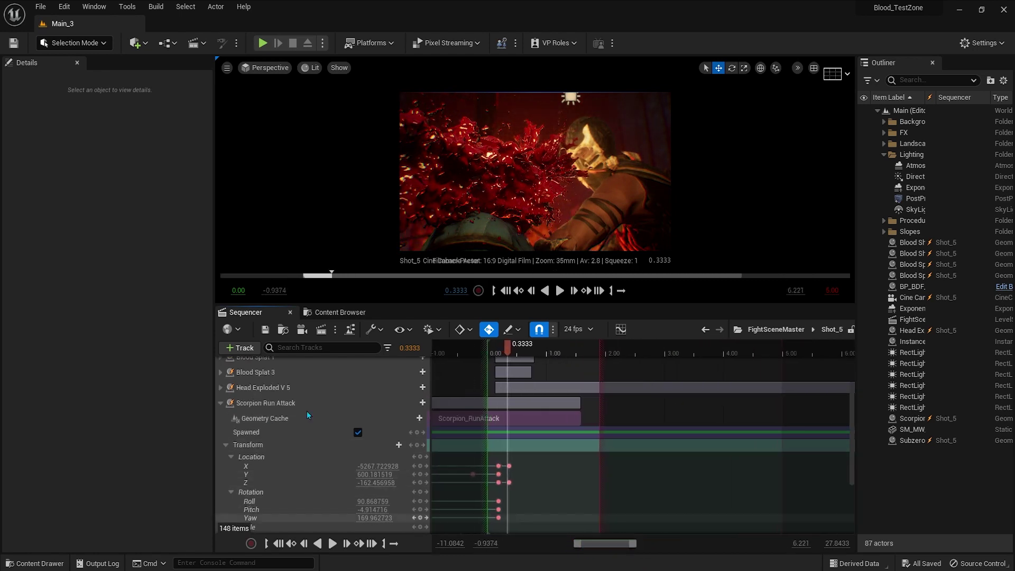
pyautogui.click(219, 403)
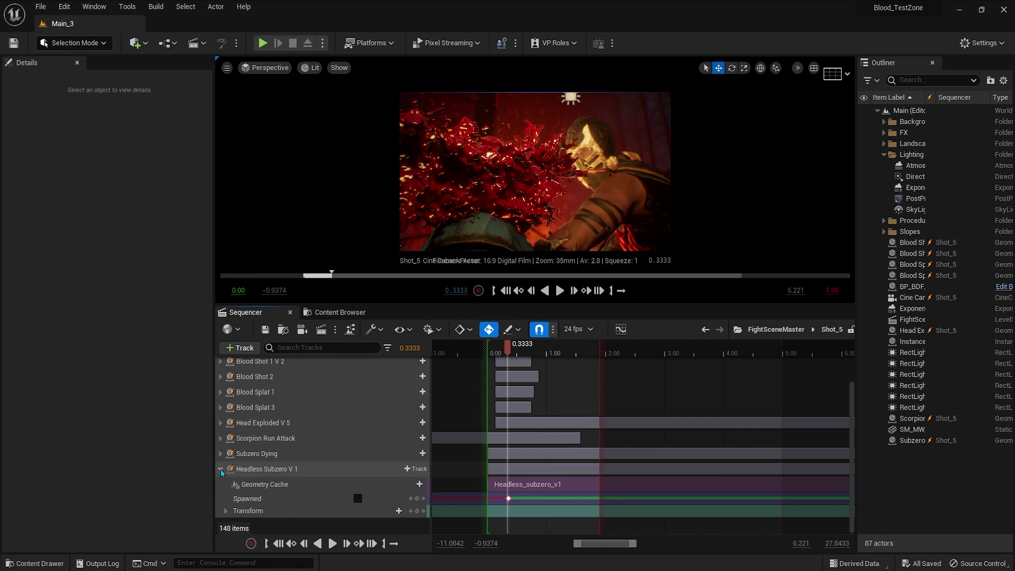
pyautogui.click(223, 469)
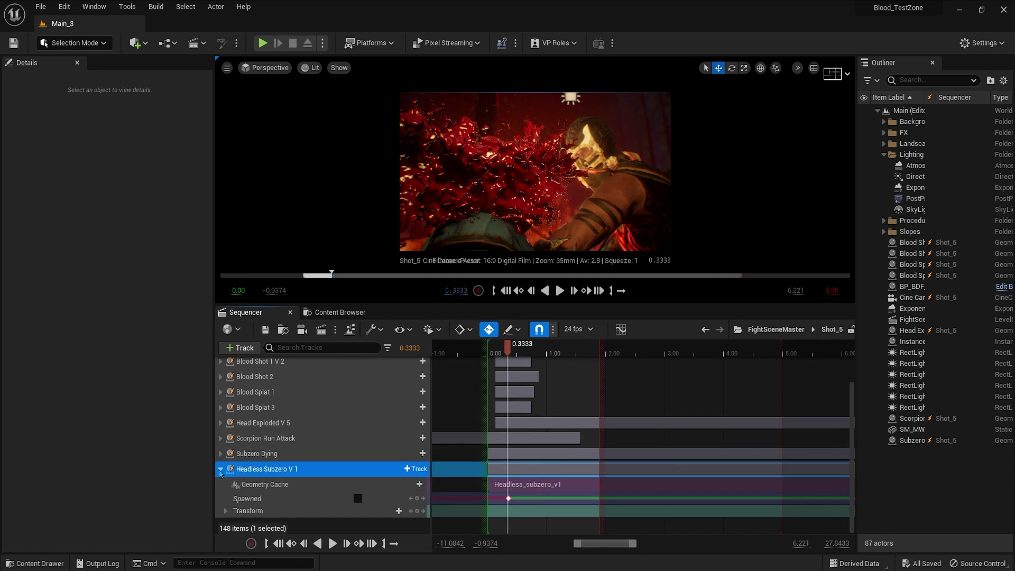
pyautogui.moveTo(633, 548); pyautogui.dragTo(593, 545)
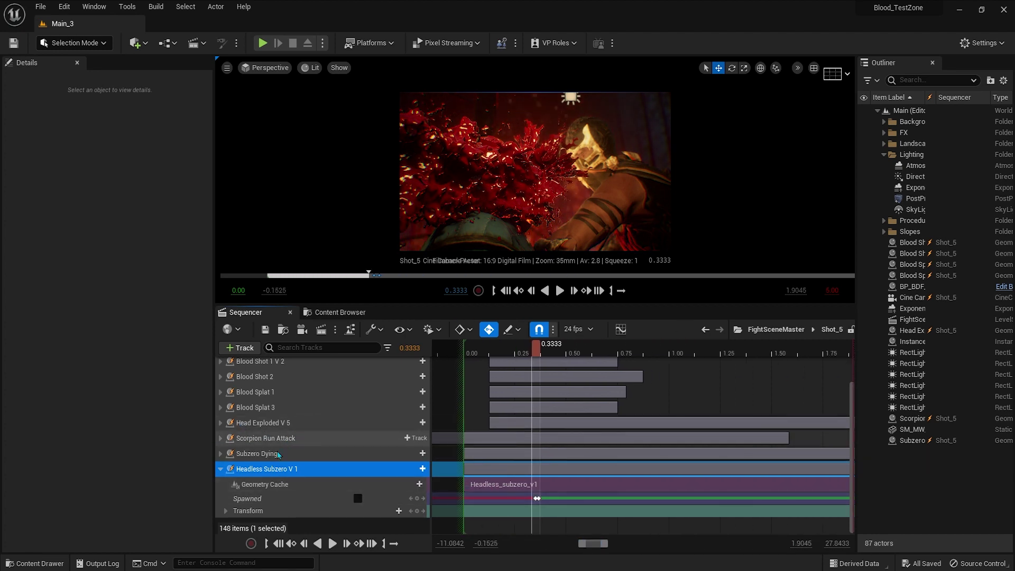
# Examine the Spawned tracks of Subzero Dying and Head Exploded V 5 while scrubbing through the head explosion
pyautogui.click(221, 454)
pyautogui.scroll(-5, 580, 471)
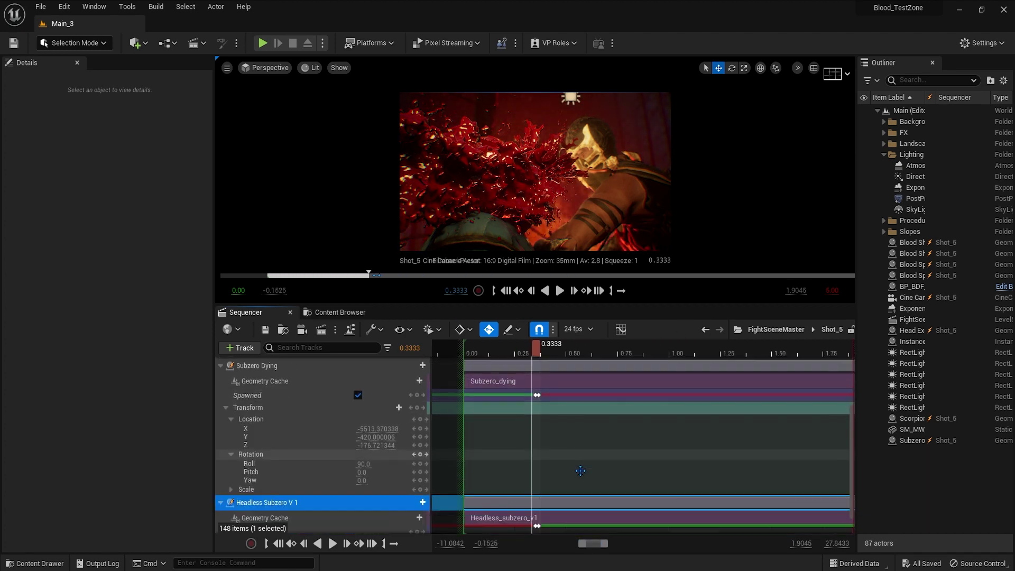
pyautogui.click(508, 352)
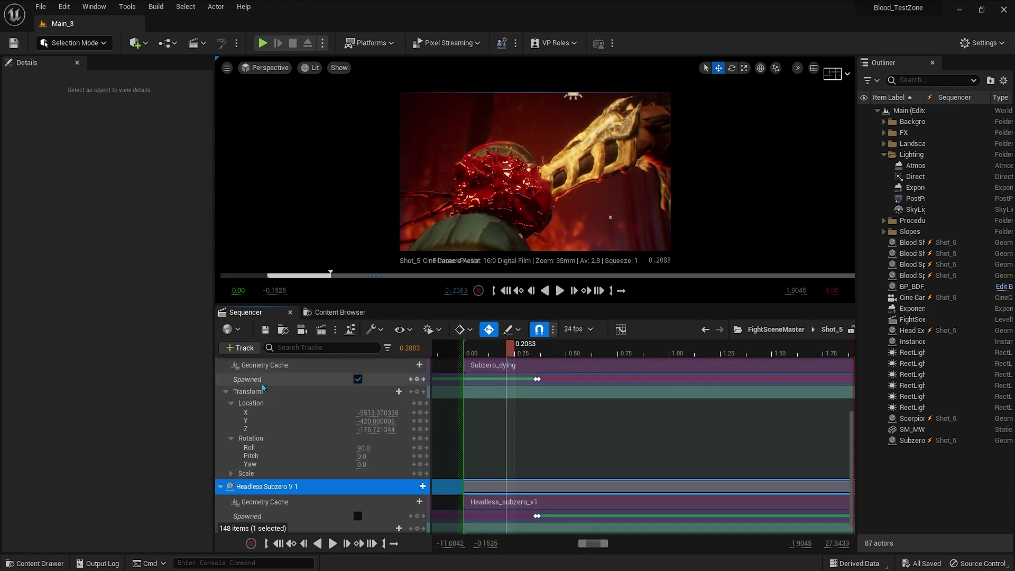
pyautogui.moveTo(513, 356); pyautogui.dragTo(558, 351)
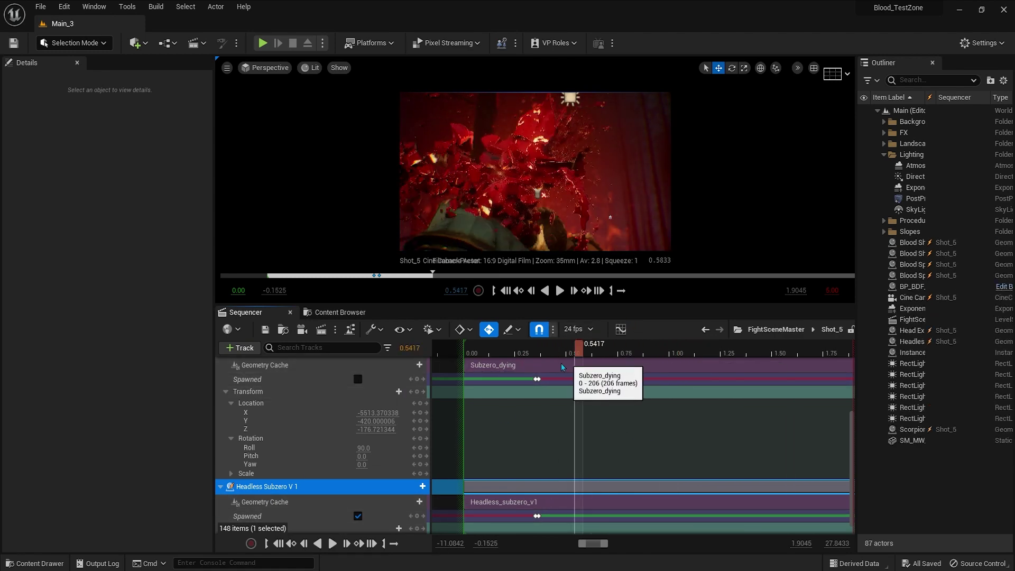
pyautogui.scroll(3, 309, 430)
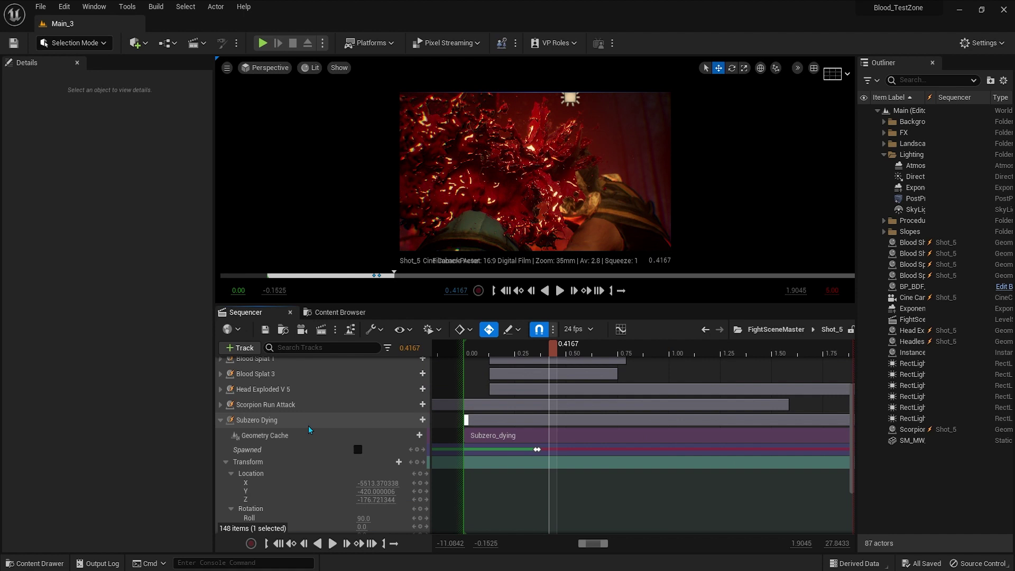
pyautogui.click(221, 391)
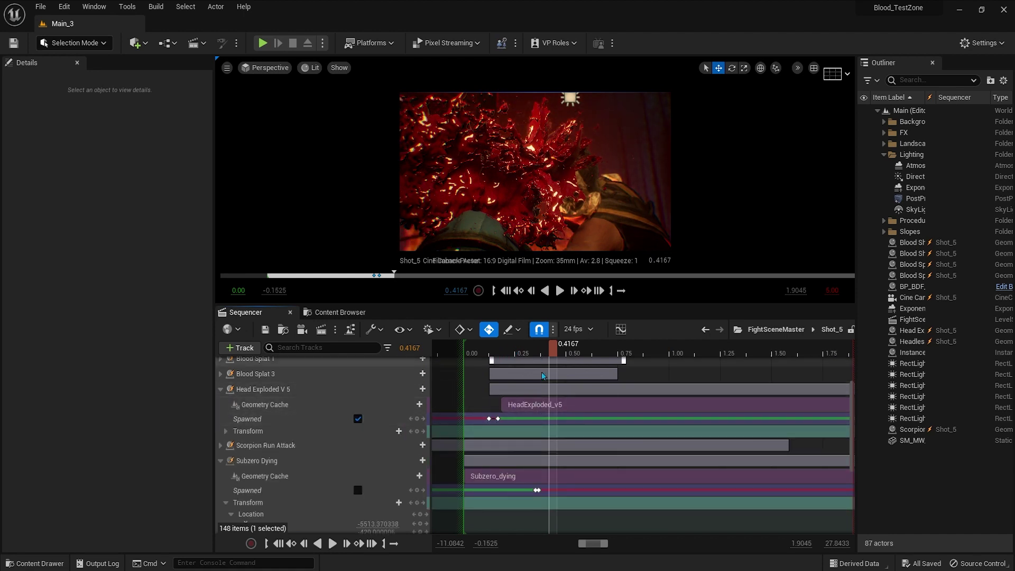
pyautogui.moveTo(521, 347); pyautogui.dragTo(577, 365)
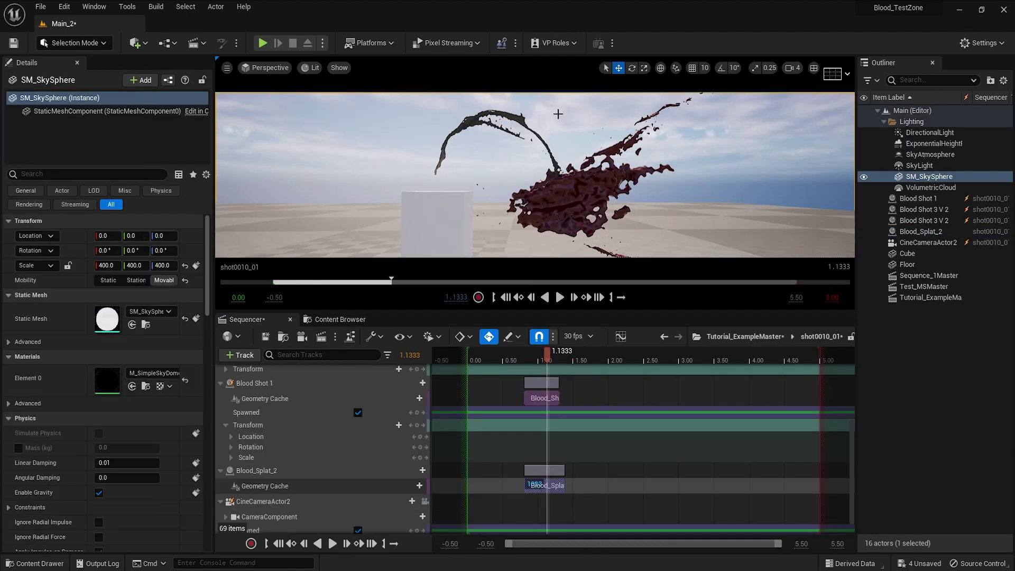
# Assign the Blood_Cartoon_Mat1 material to Blood_Splat_2 in the tutorial shot
pyautogui.click(153, 297)
pyautogui.write('blo')
pyautogui.click(134, 152)
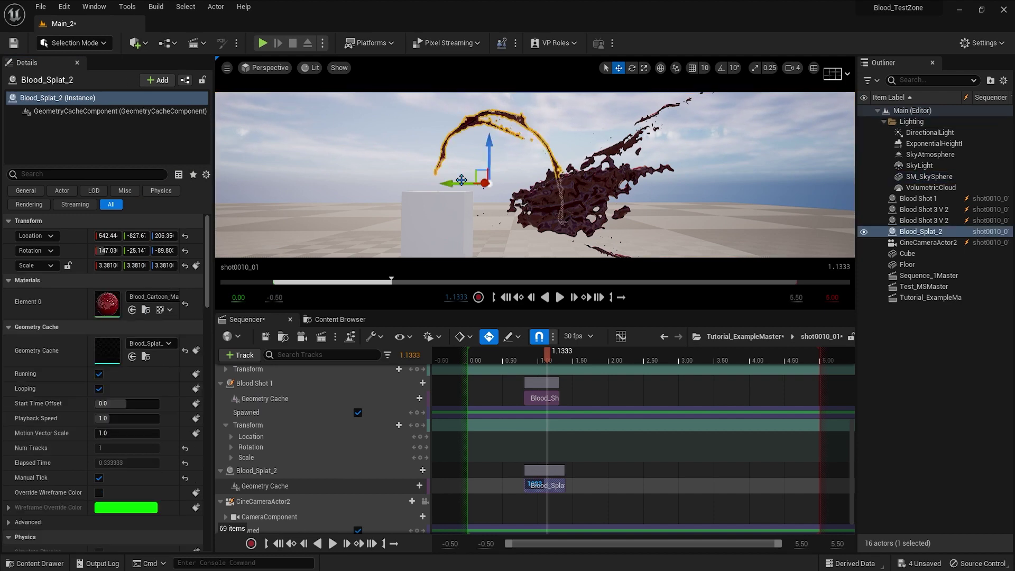
# Reposition Blood_Splat_2 above the column at Y about -776 and rotate it to a Y rotation of about 8.2°
pyautogui.moveTo(459, 183); pyautogui.dragTo(392, 182)
pyautogui.press('e')
pyautogui.moveTo(420, 125); pyautogui.dragTo(386, 133)
pyautogui.press('w')
pyautogui.moveTo(392, 182); pyautogui.dragTo(405, 182)
# Check the placed Blood_Splat_2 against the other splashes by stepping the shot back to 1.10, and select its Geometry Cache section
pyautogui.moveTo(547, 356)
pyautogui.mouseDown()
pyautogui.moveTo(532, 355)
pyautogui.moveTo(552, 355)
pyautogui.mouseUp()
pyautogui.click(660, 135)
pyautogui.moveTo(661, 135); pyautogui.dragTo(635, 153, button='right')
pyautogui.press('Left')
pyautogui.press('Left')
pyautogui.press('Left')
pyautogui.click(550, 482)
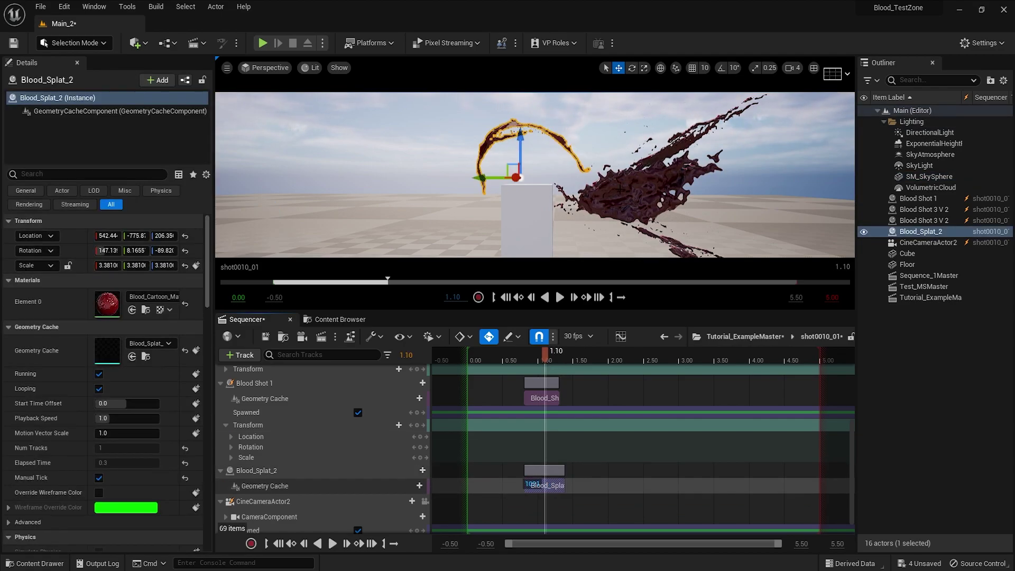